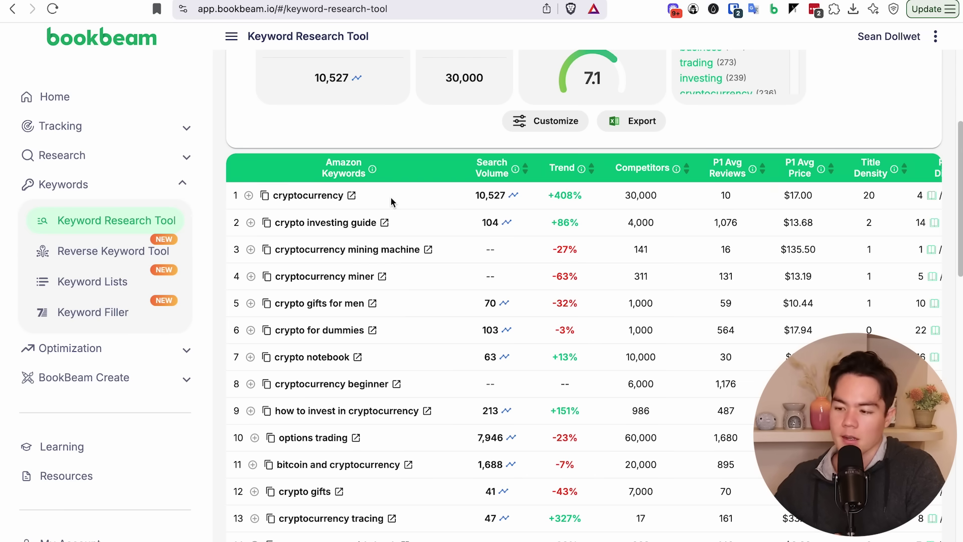
- View the one-year search volume history for the keyword "cryptocurrency", checking the monthly points on the chart
click(512, 195)
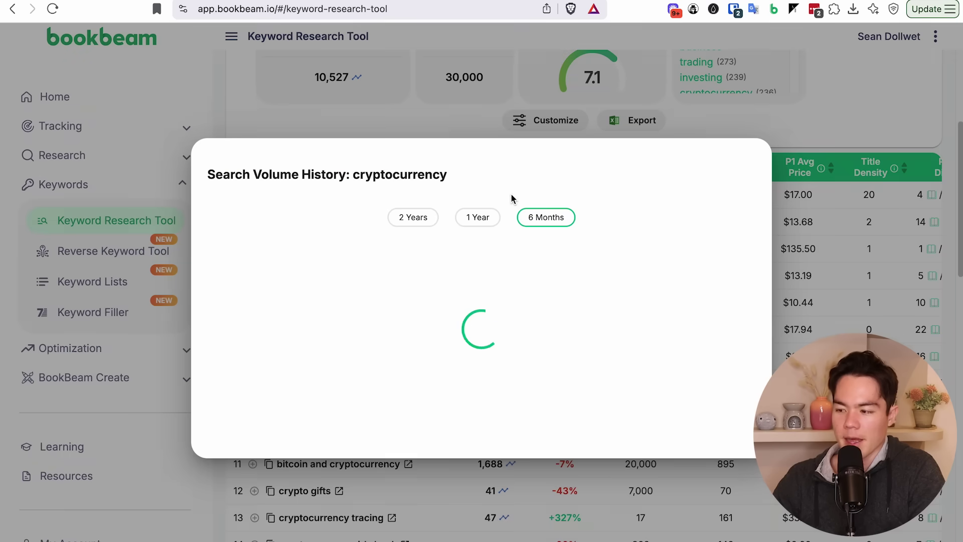
click(478, 218)
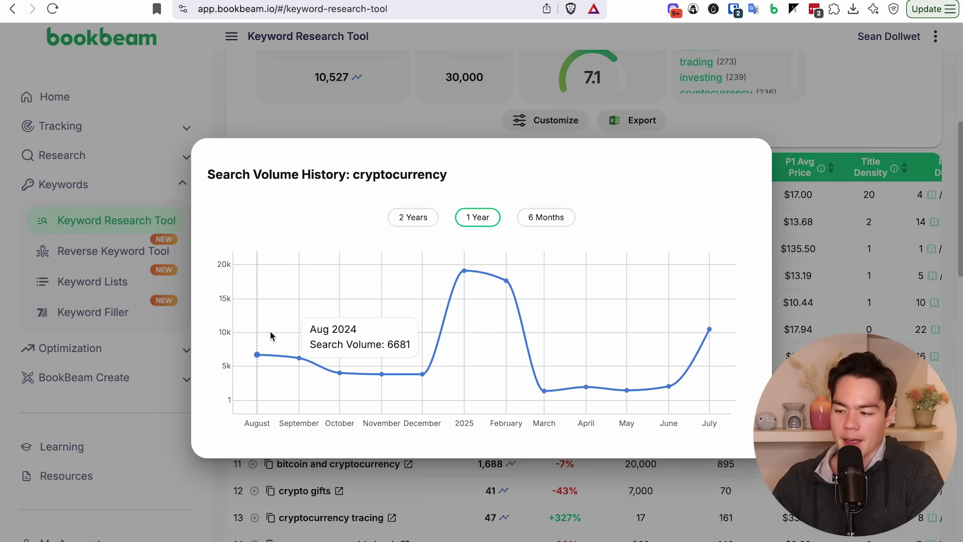
mouse_move(383, 362)
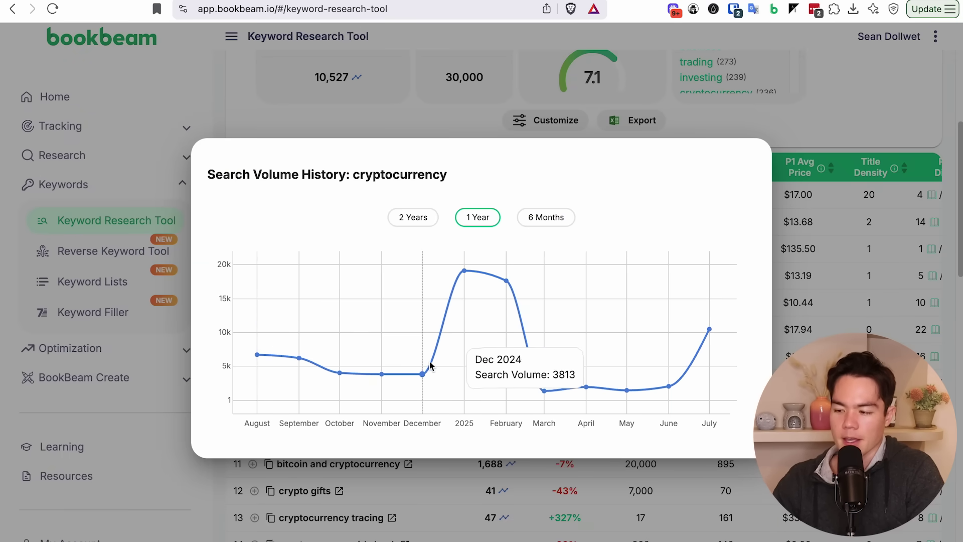
mouse_move(469, 300)
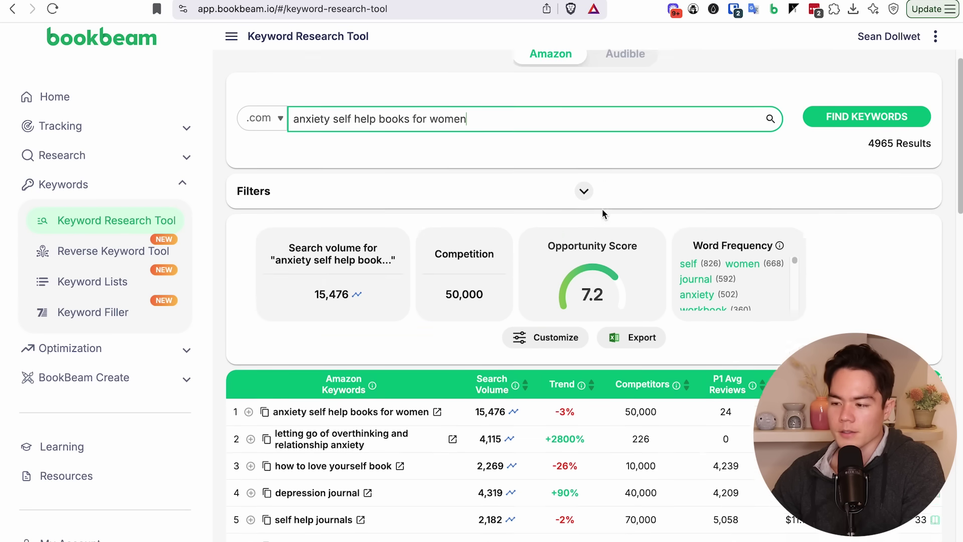
- Check the trend for "anxiety self help books for women" and inspect its six-month search volume history
scroll(602, 208, down, 1)
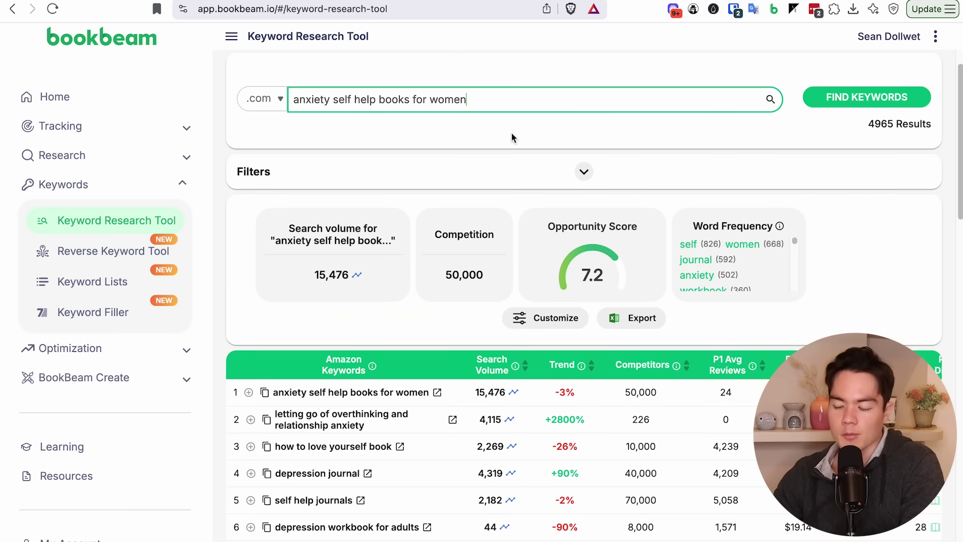
scroll(512, 137, down, 5)
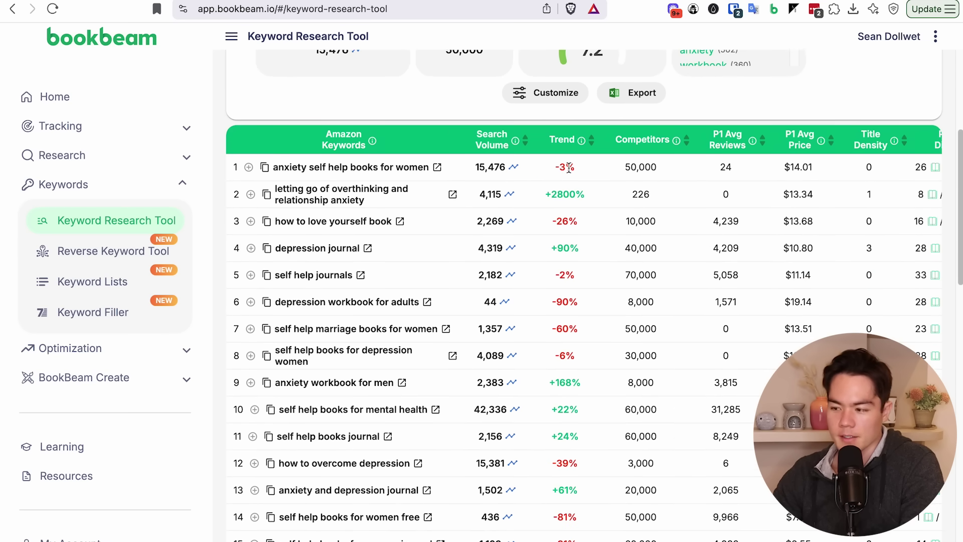
drag(559, 167, 576, 169)
click(573, 171)
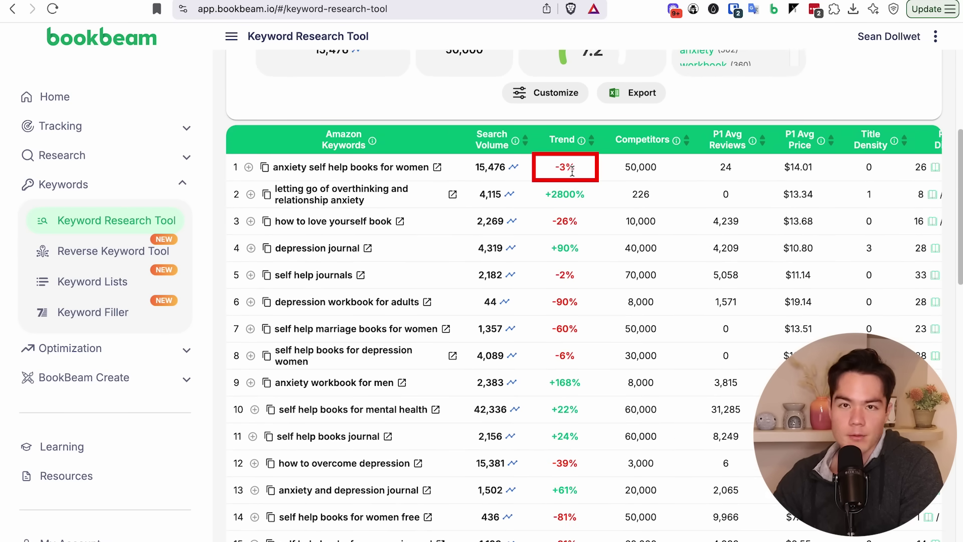
click(513, 167)
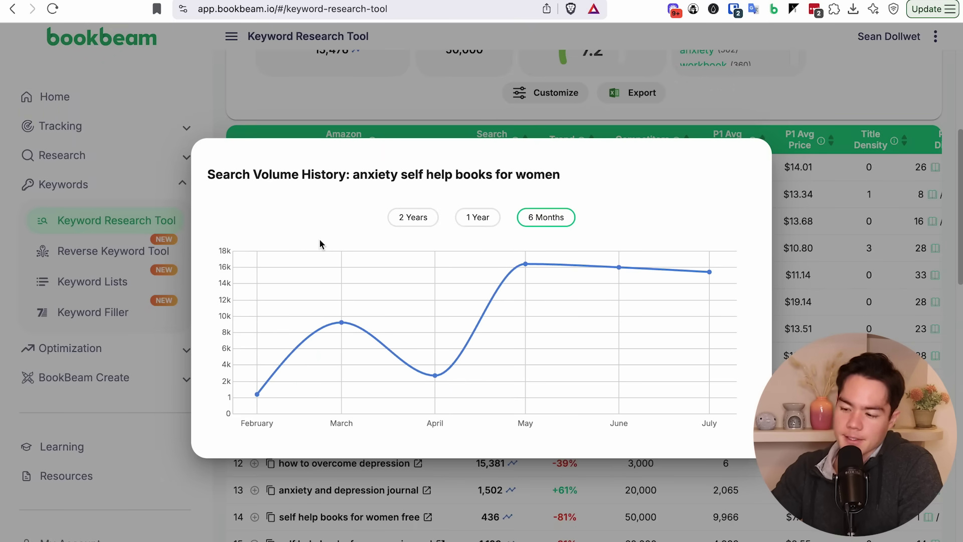
mouse_move(399, 313)
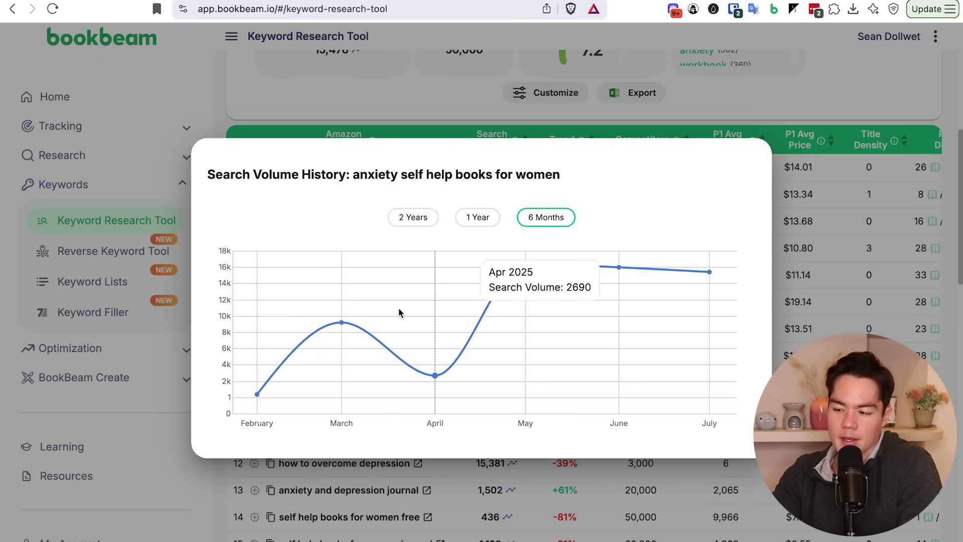
key(Escape)
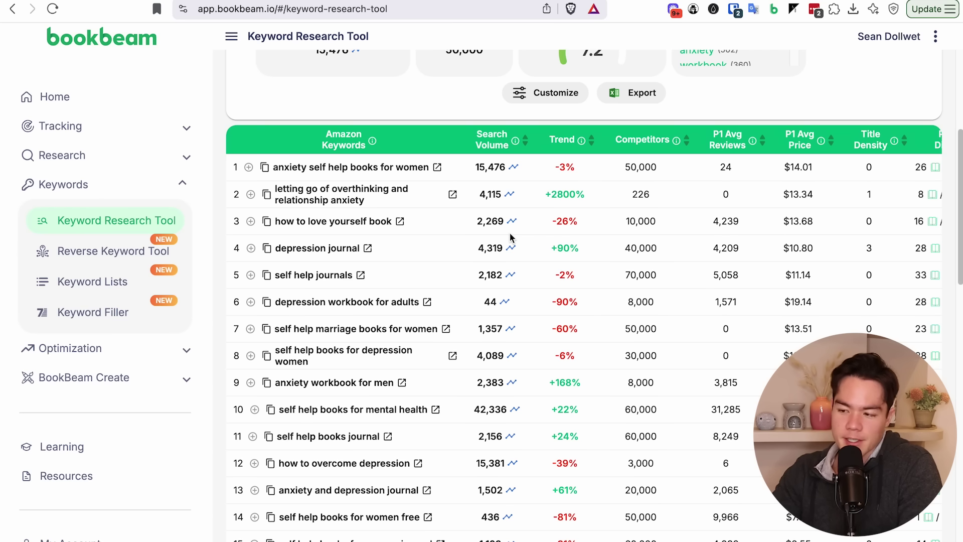
scroll(510, 237, up, 3)
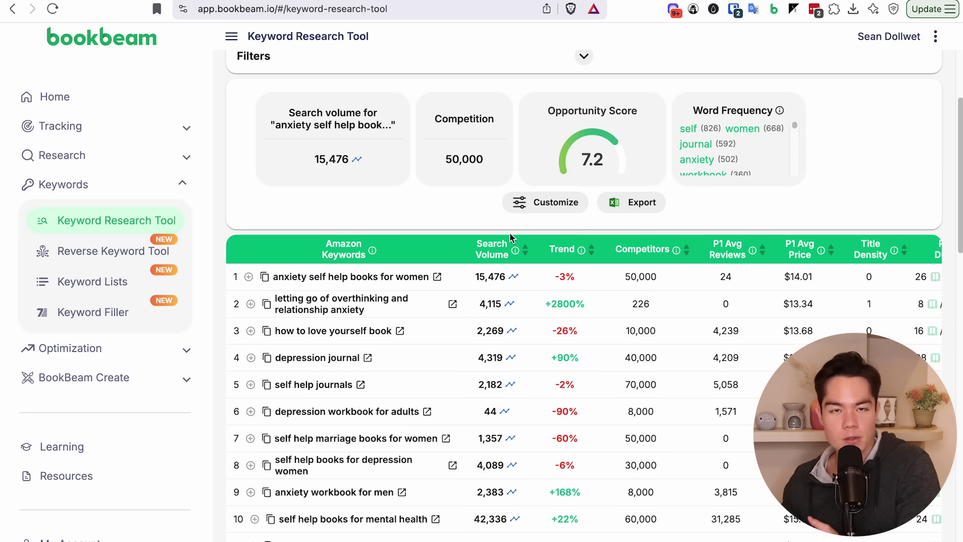
scroll(510, 234, up, 4)
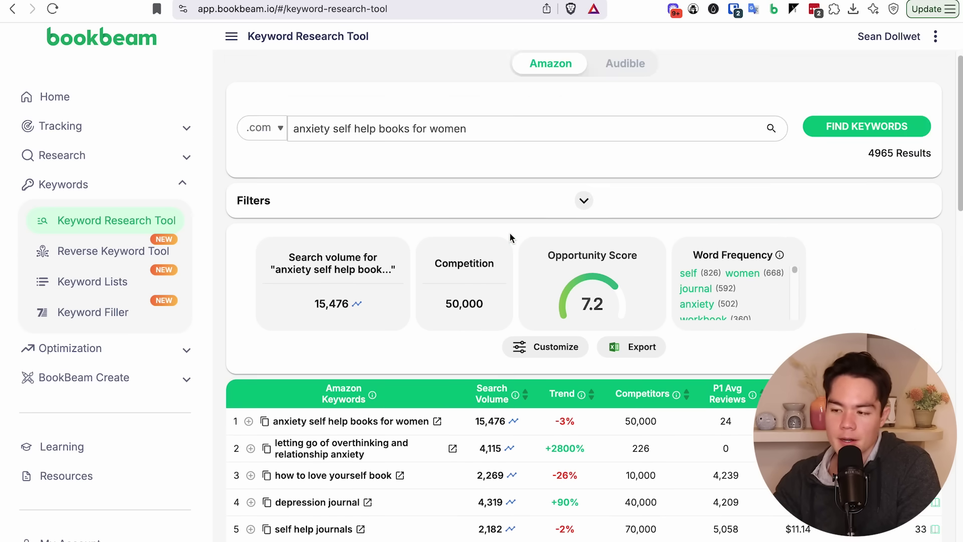
scroll(510, 234, down, 5)
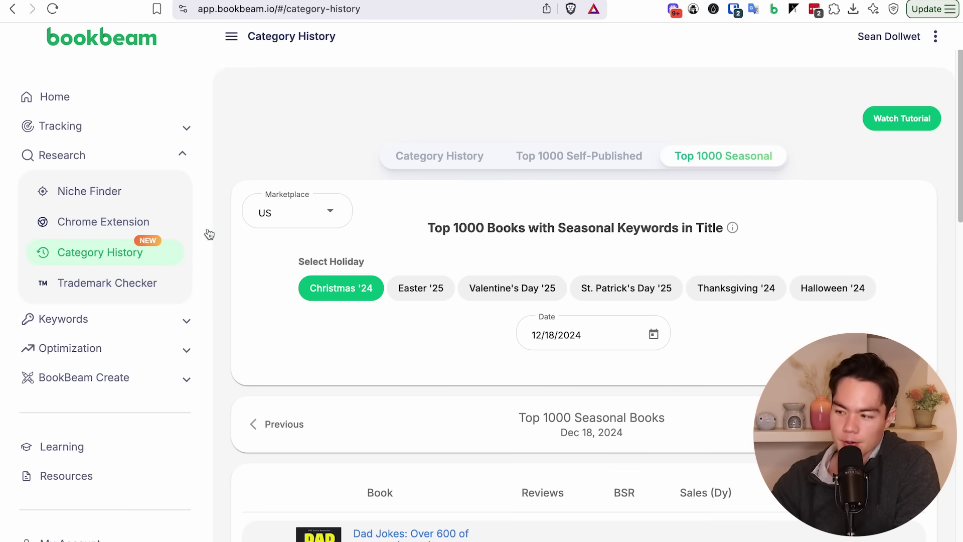
- Look over the holiday options for the Top 1000 Seasonal books and the dates available for Christmas '24
scroll(451, 216, down, 2)
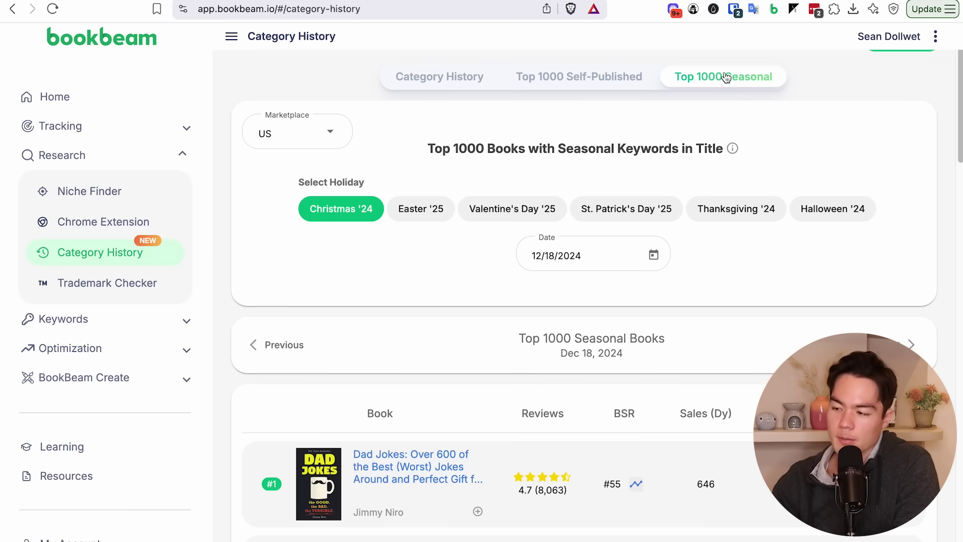
scroll(401, 203, down, 3)
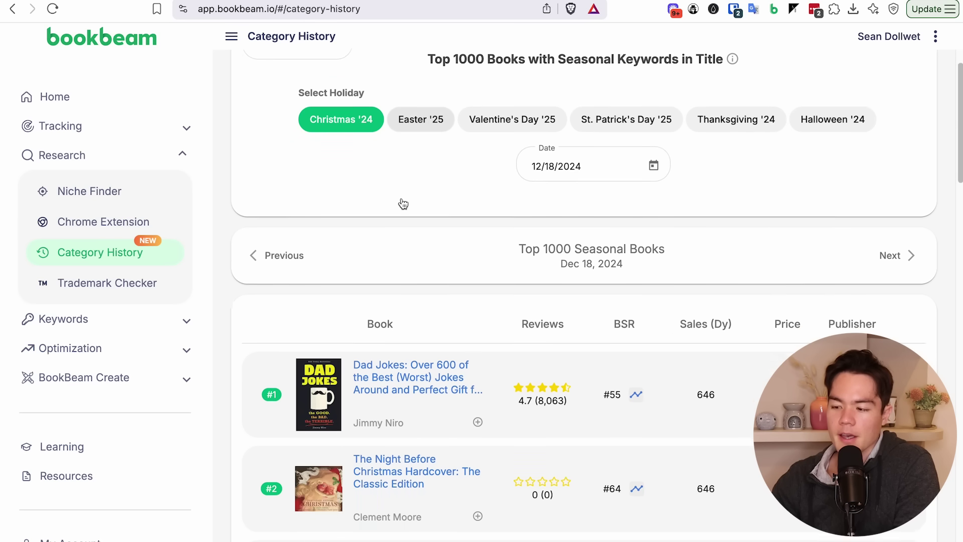
scroll(400, 201, up, 1)
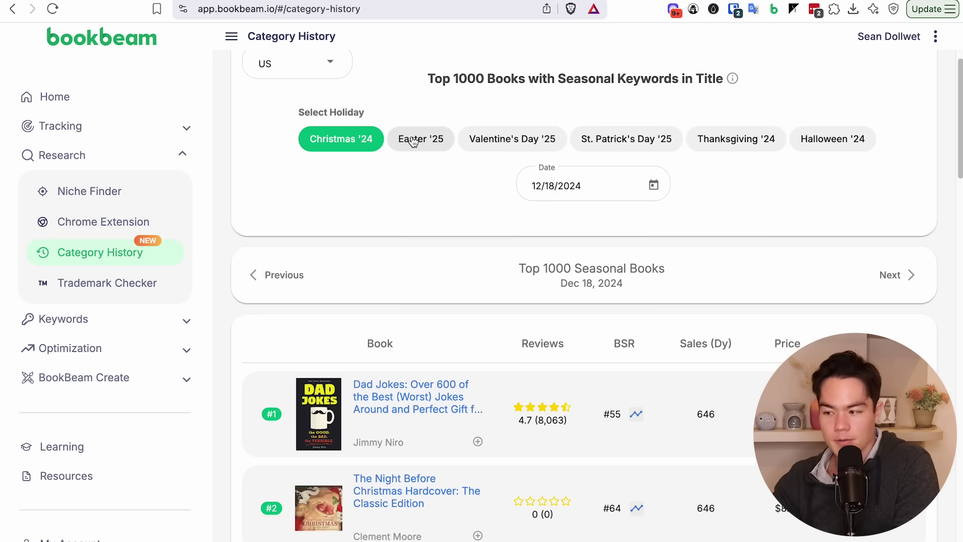
click(582, 185)
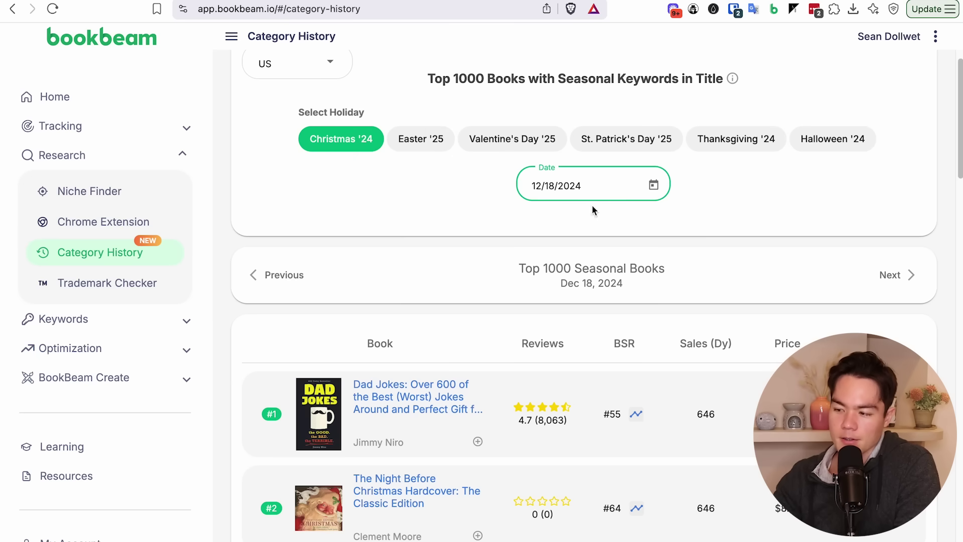
click(653, 185)
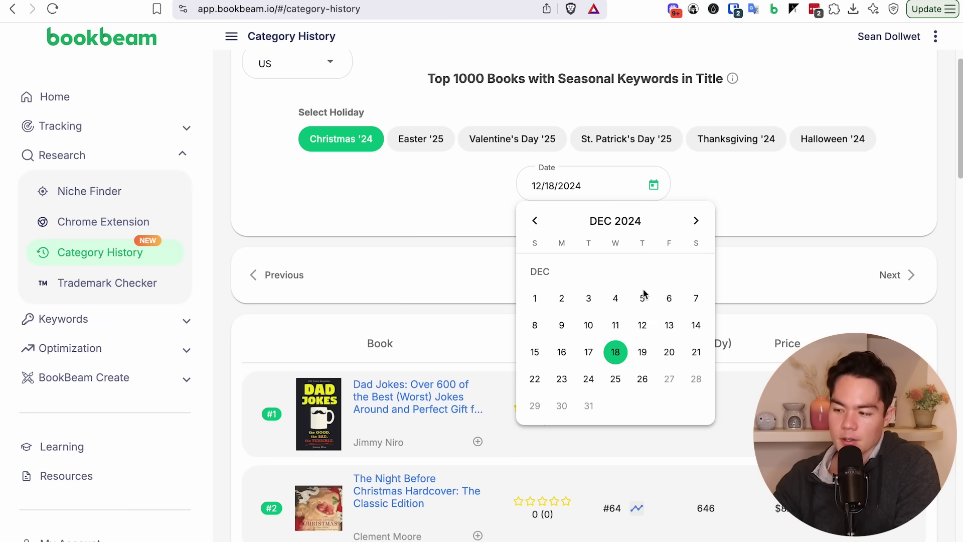
click(827, 232)
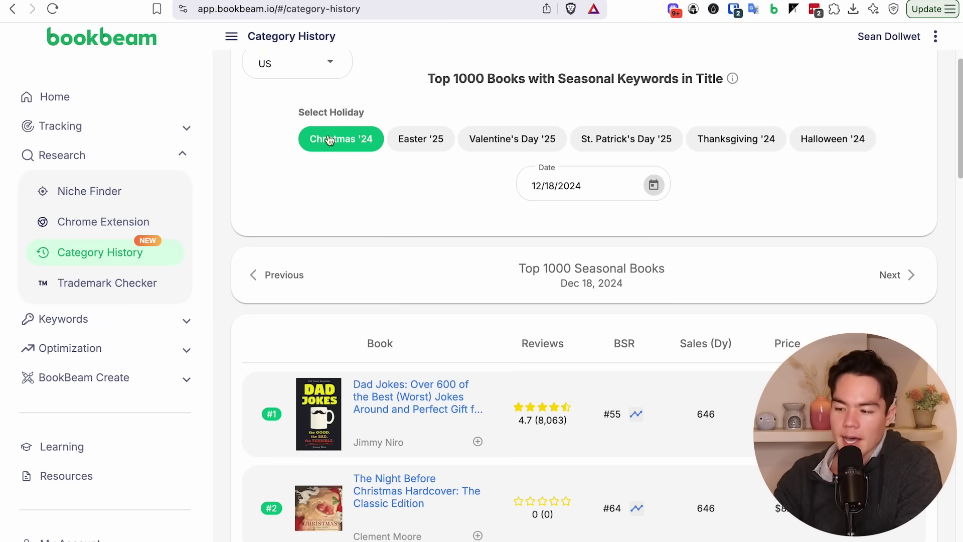
- Examine the top-ranked Christmas '24 seasonal books, comparing their titles, covers, BSR and daily sales
scroll(372, 176, down, 2)
scroll(372, 175, down, 2)
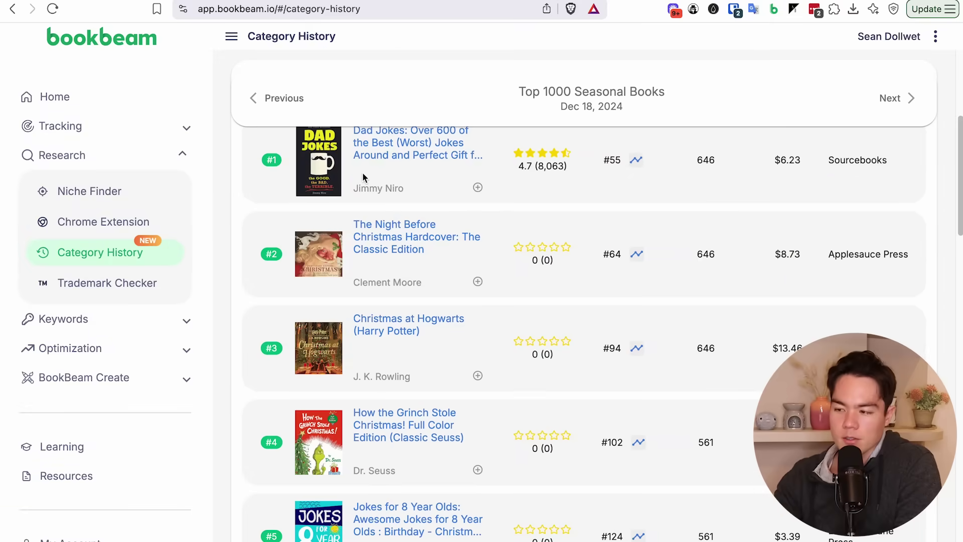
scroll(403, 206, up, 1)
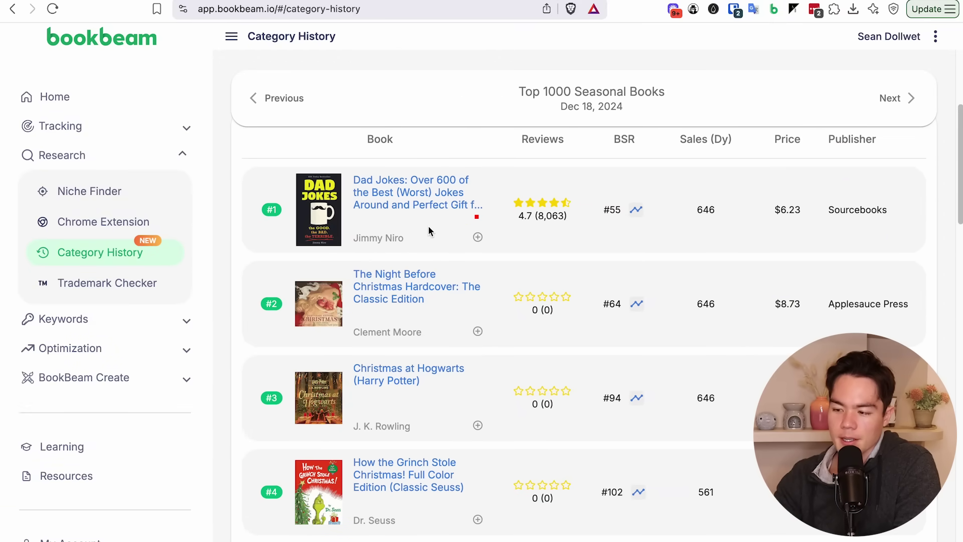
scroll(429, 226, down, 1)
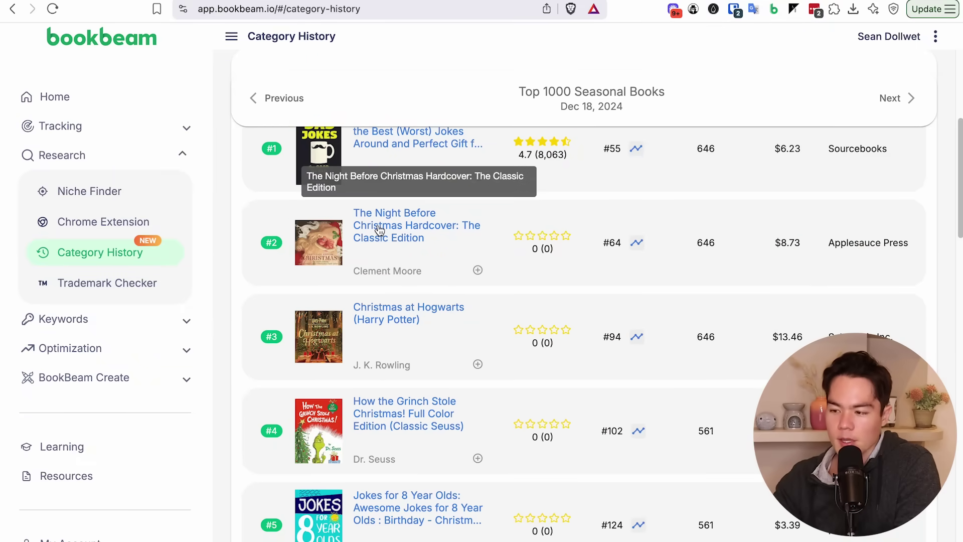
scroll(428, 244, up, 1)
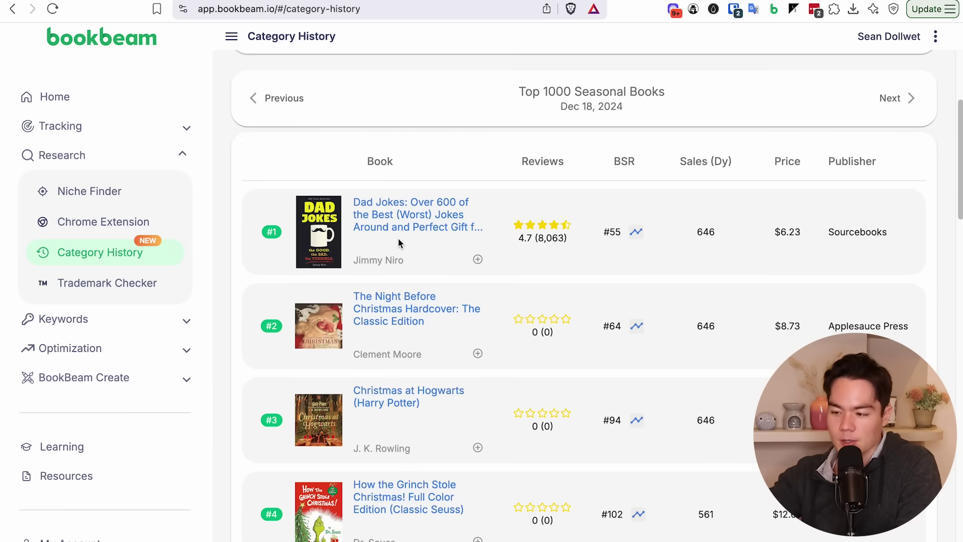
scroll(399, 241, down, 5)
scroll(399, 241, up, 5)
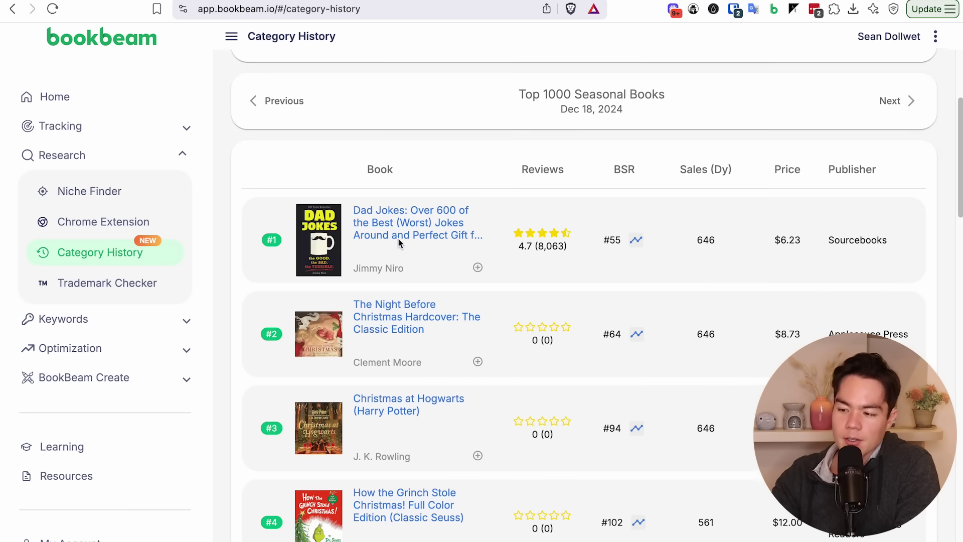
mouse_move(315, 262)
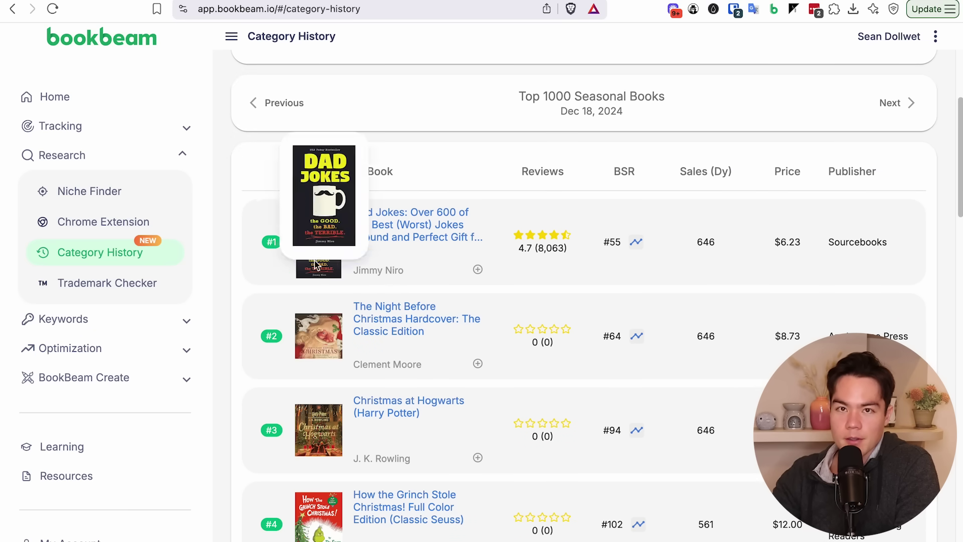
- Browse the lower-ranked Christmas '24 seasonal books, reading the full titles for seasonal keywords such as Christmas gifts
scroll(423, 281, down, 9)
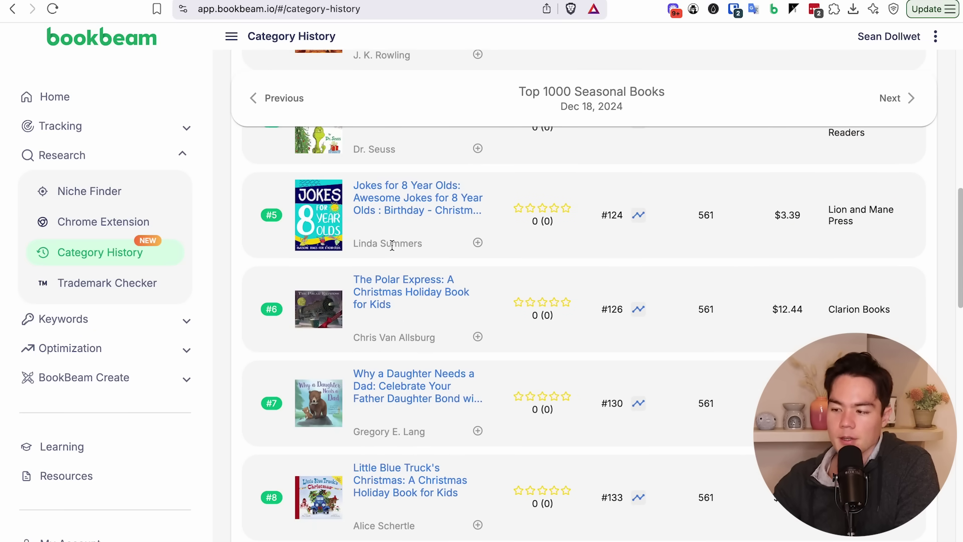
scroll(419, 206, up, 1)
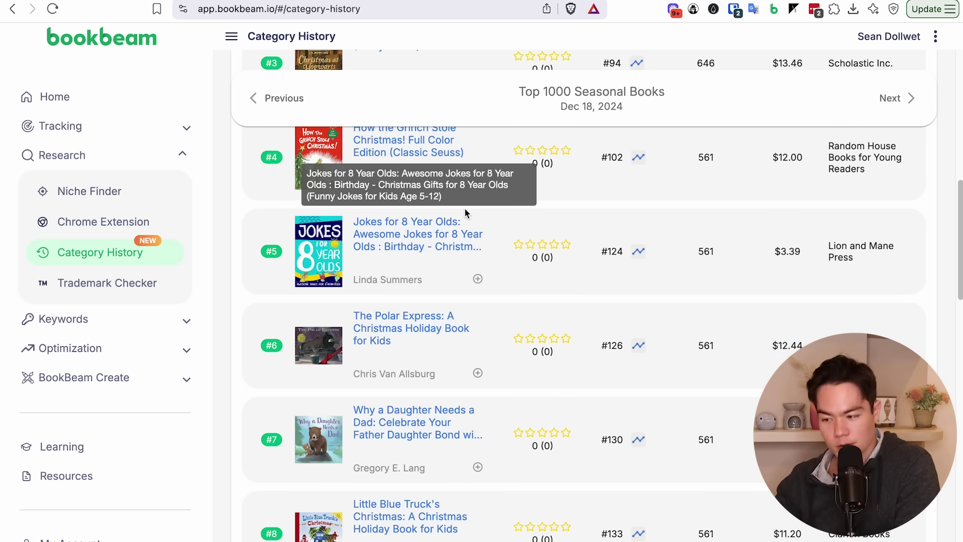
scroll(387, 347, down, 10)
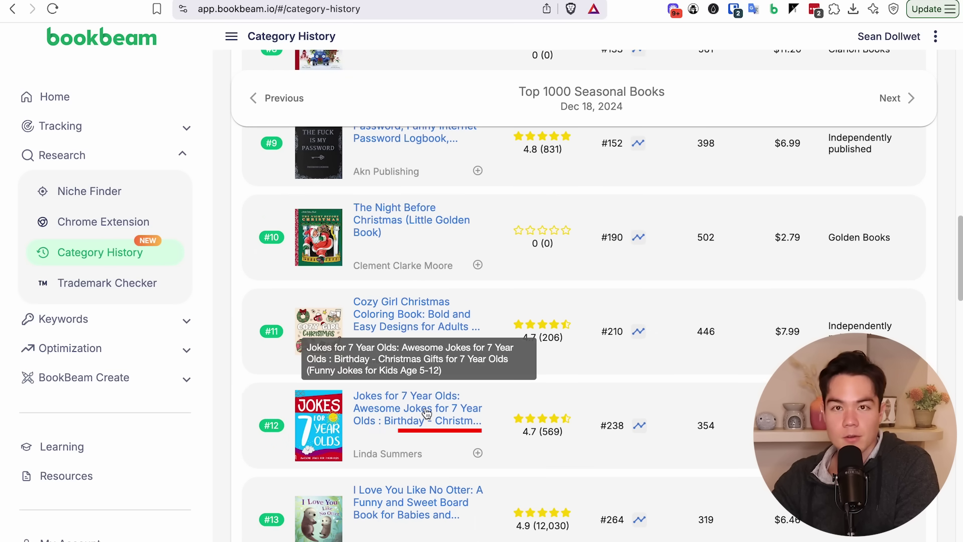
scroll(394, 410, down, 5)
scroll(425, 412, down, 8)
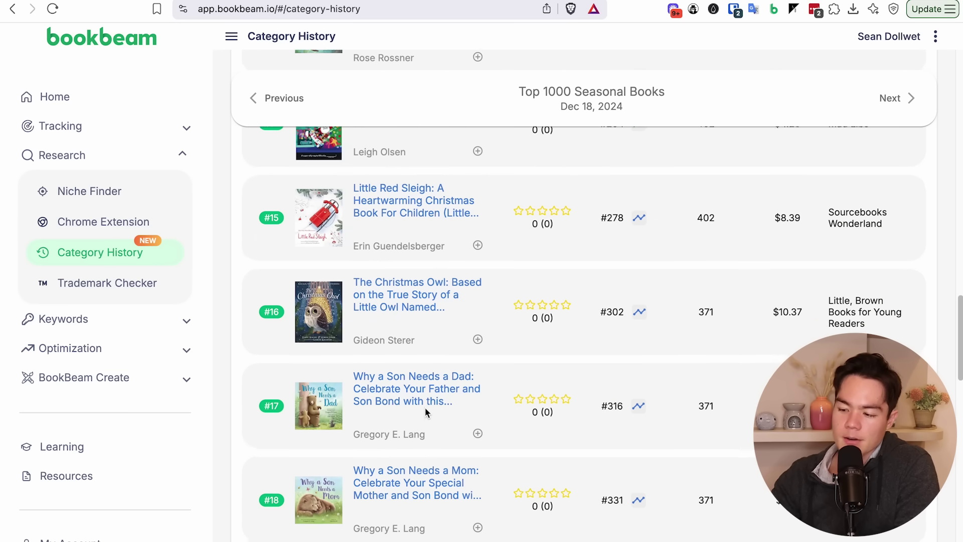
scroll(426, 408, up, 20)
scroll(425, 407, up, 10)
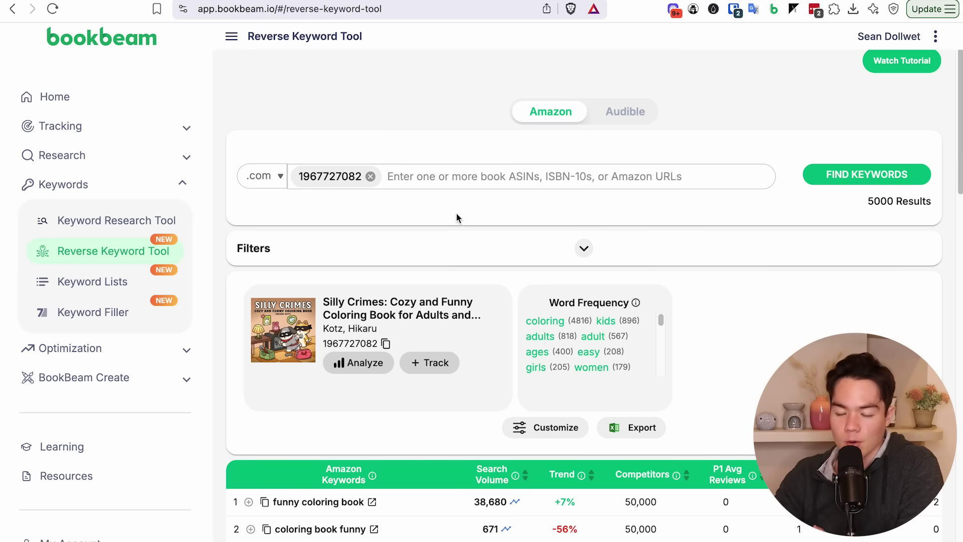
- Review the reverse keyword results for the Silly Crimes coloring book, including each keyword's search volume, trend and competitors
scroll(456, 216, down, 3)
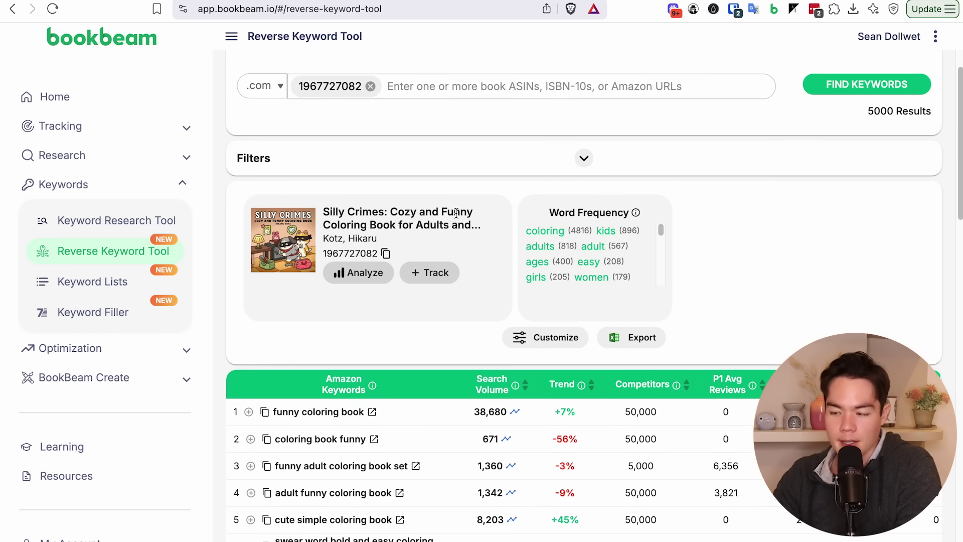
scroll(422, 159, up, 1)
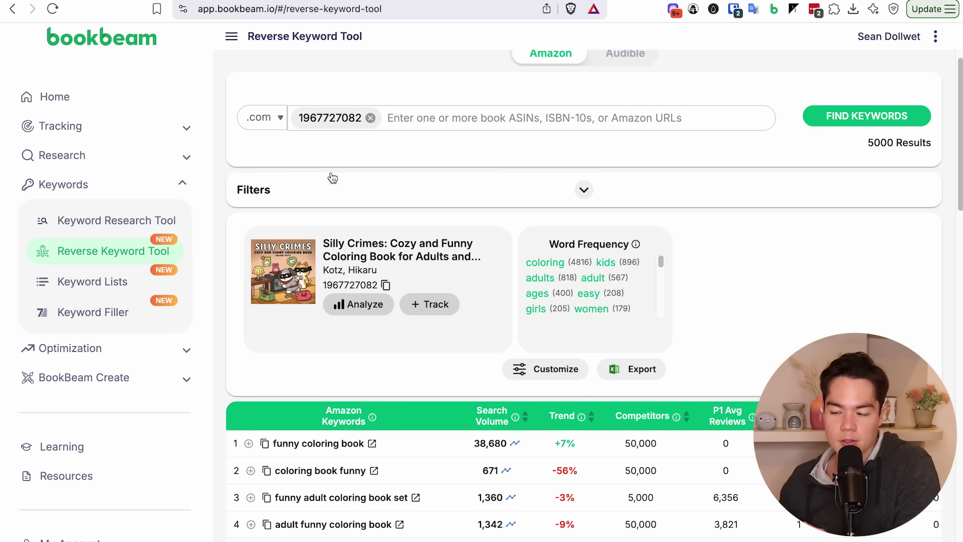
scroll(332, 178, down, 3)
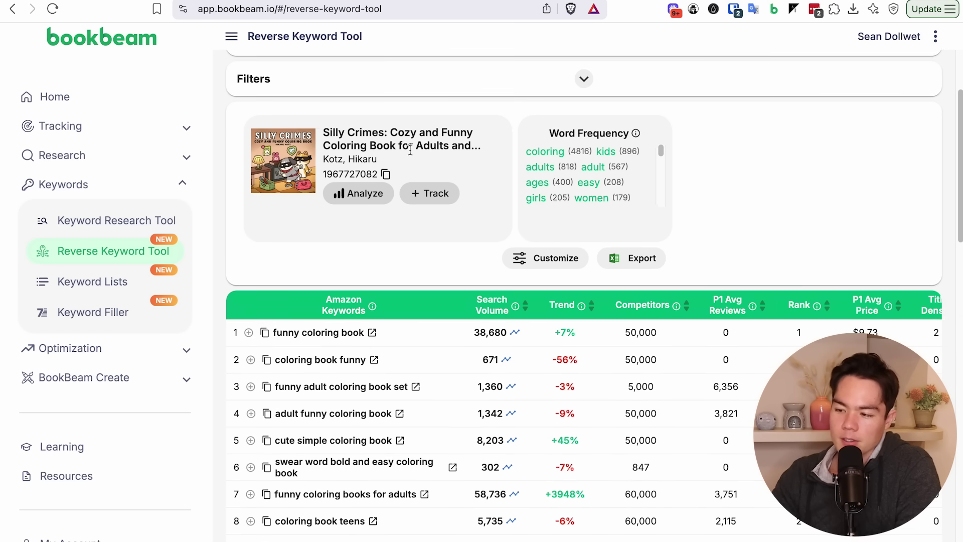
scroll(408, 163, up, 2)
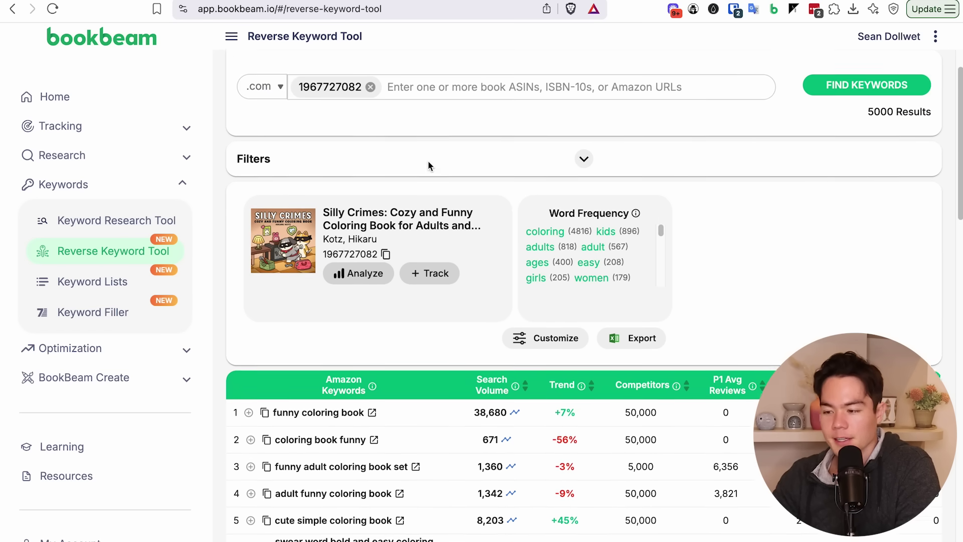
scroll(383, 189, down, 7)
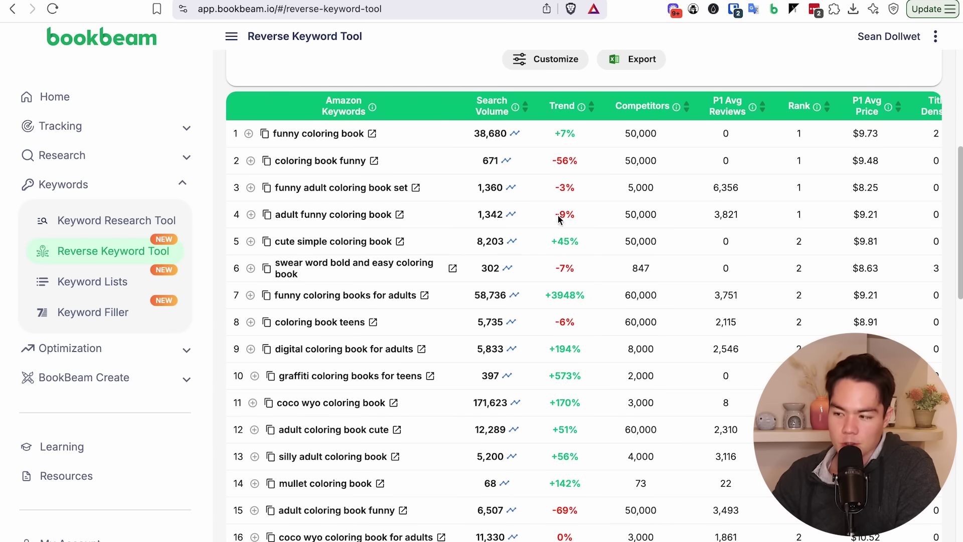
- Examine the rank, average price, title density, opportunity score and demand score columns for the Silly Crimes coloring book's keywords
scroll(643, 266, right, 2)
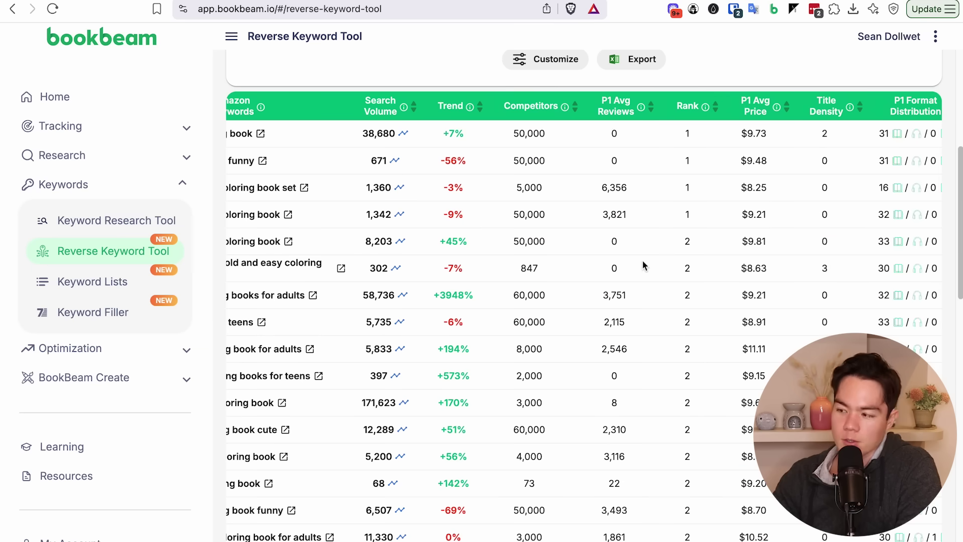
scroll(729, 287, right, 5)
scroll(728, 291, right, 1)
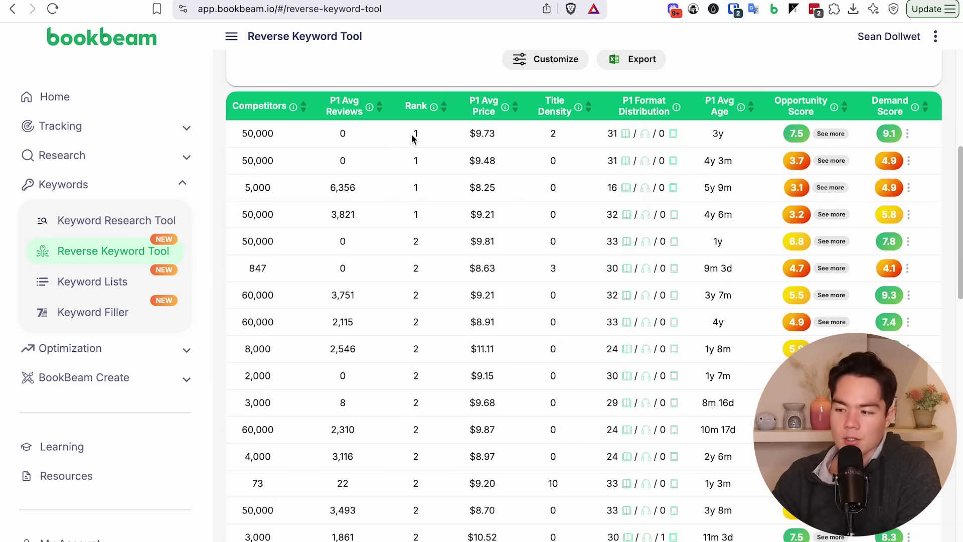
scroll(424, 134, left, 3)
scroll(488, 151, up, 4)
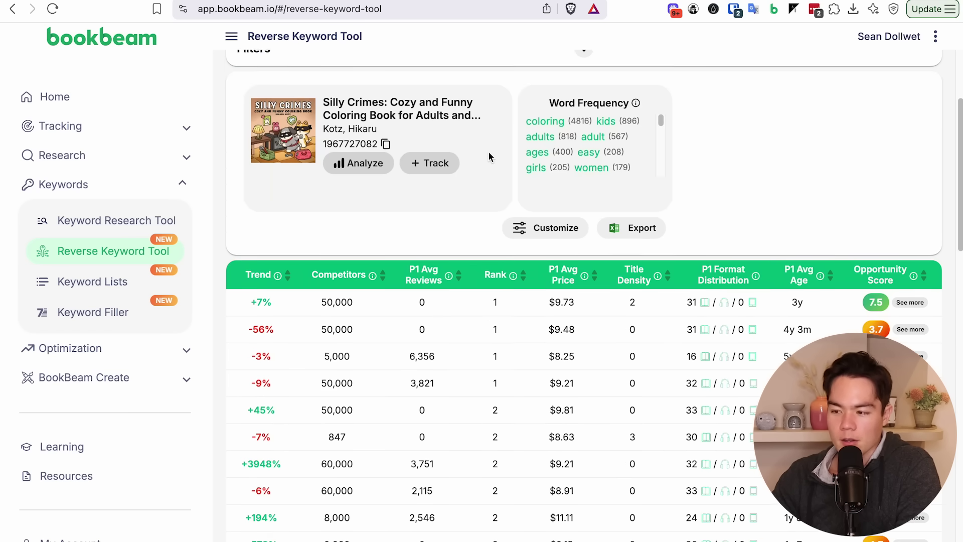
scroll(457, 247, down, 4)
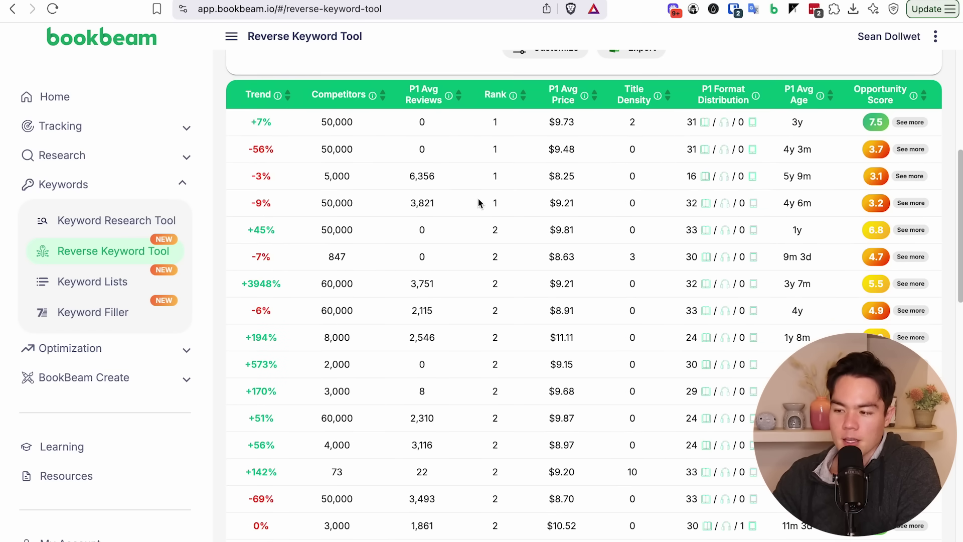
scroll(462, 173, left, 4)
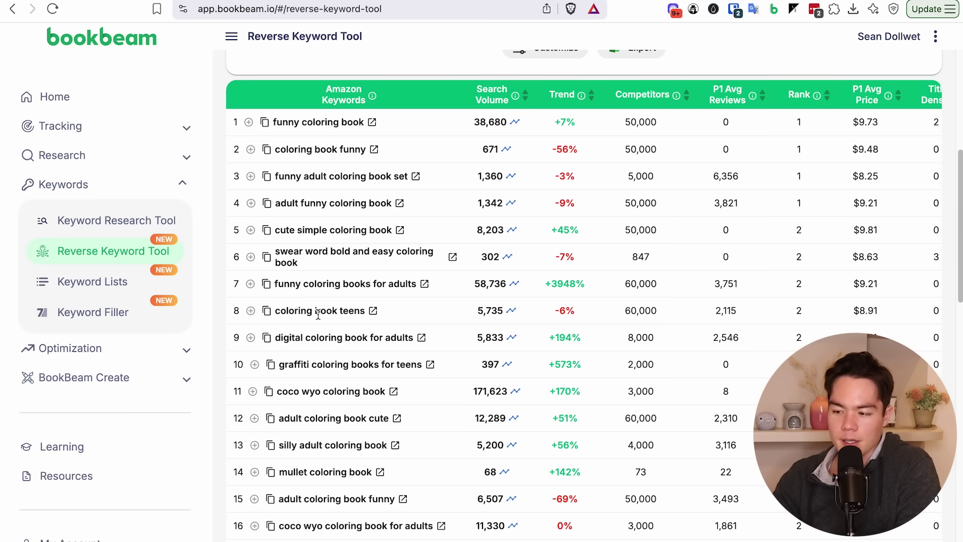
scroll(471, 200, right, 6)
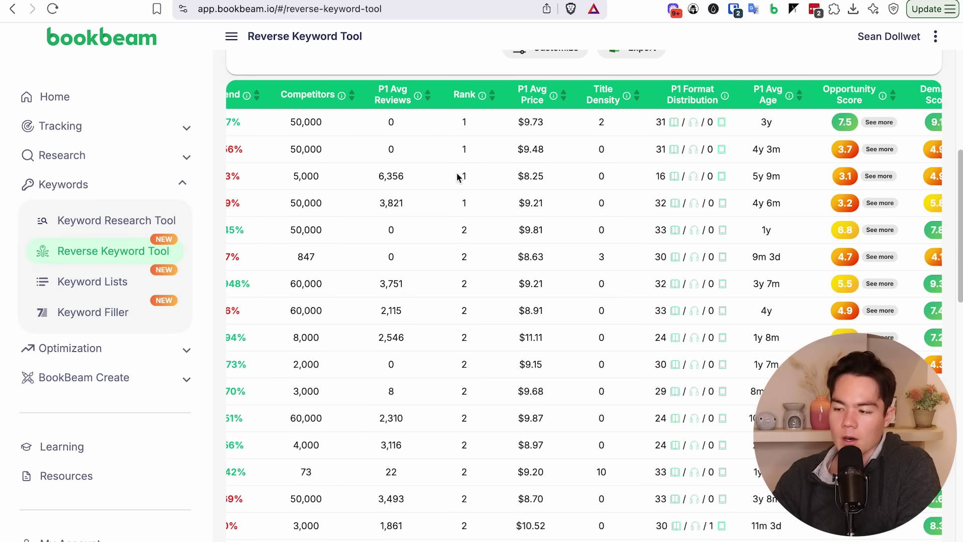
- Compare the first keywords in the results with the rank the Silly Crimes book holds for each
scroll(449, 160, up, 3)
scroll(365, 295, left, 5)
scroll(259, 270, left, 2)
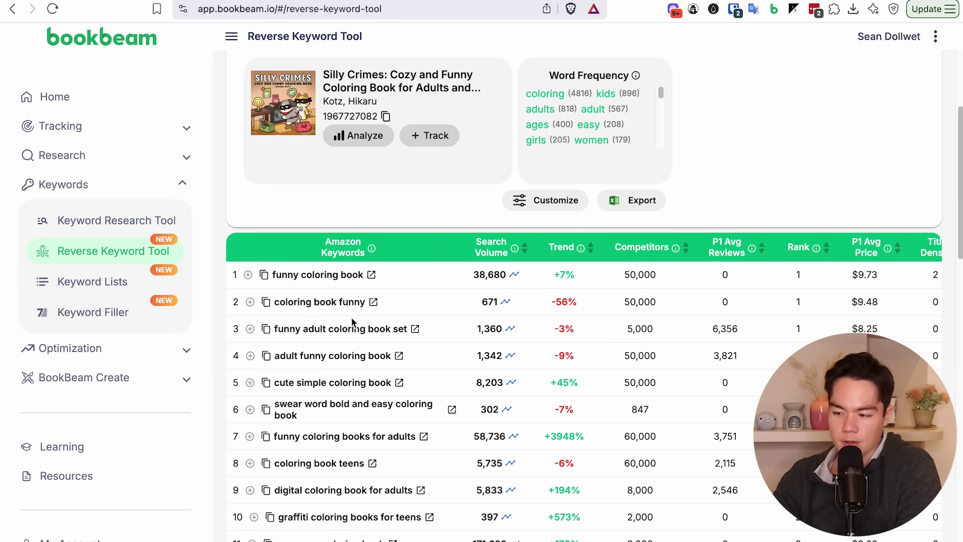
scroll(570, 288, right, 5)
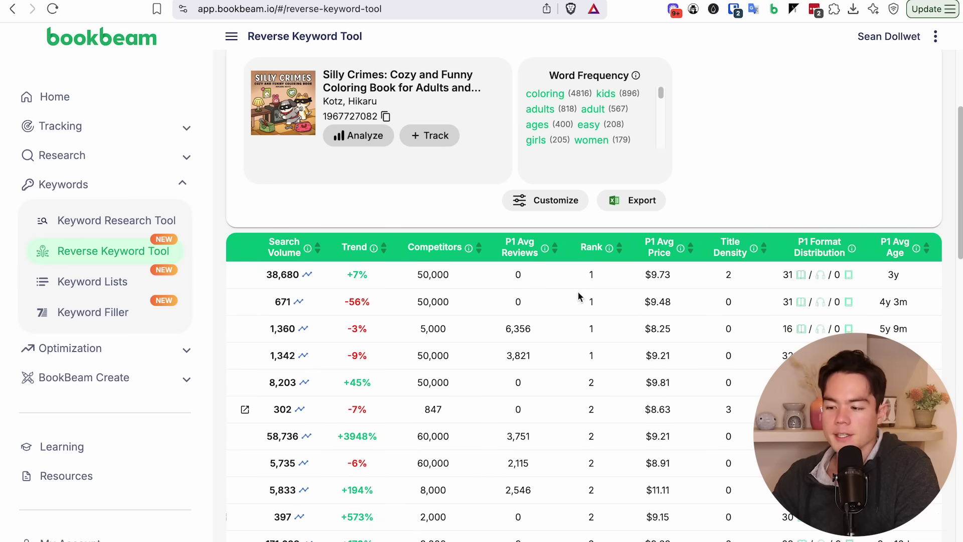
scroll(577, 292, left, 3)
scroll(577, 291, left, 3)
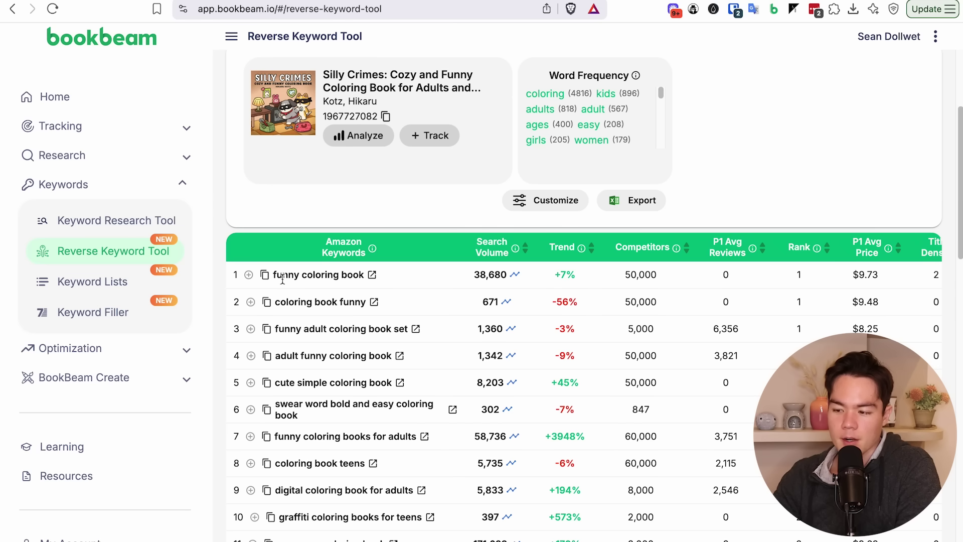
- Examine the "funny coloring book" keyword and its search volume, highlighting each in the results
drag(265, 275, 368, 275)
click(352, 275)
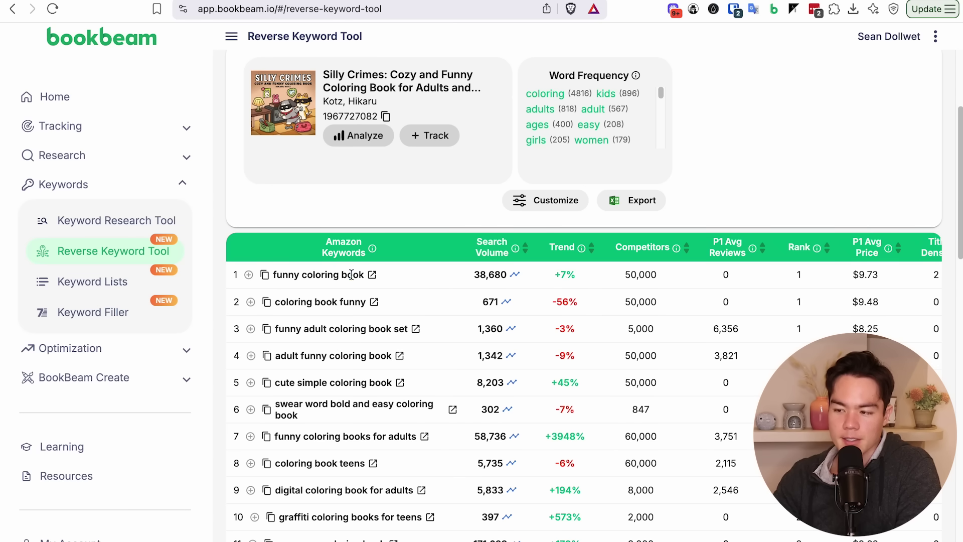
drag(271, 275, 369, 279)
click(354, 276)
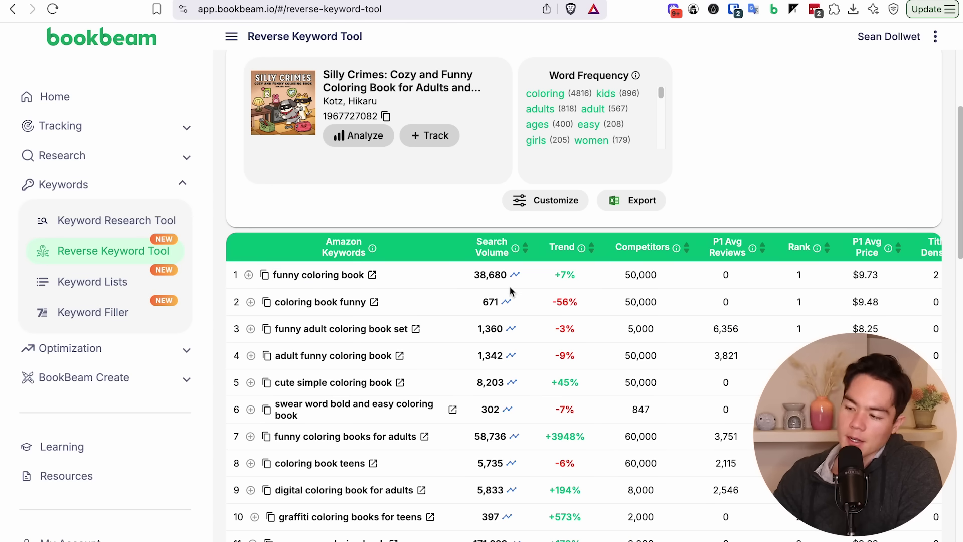
drag(514, 283, 471, 276)
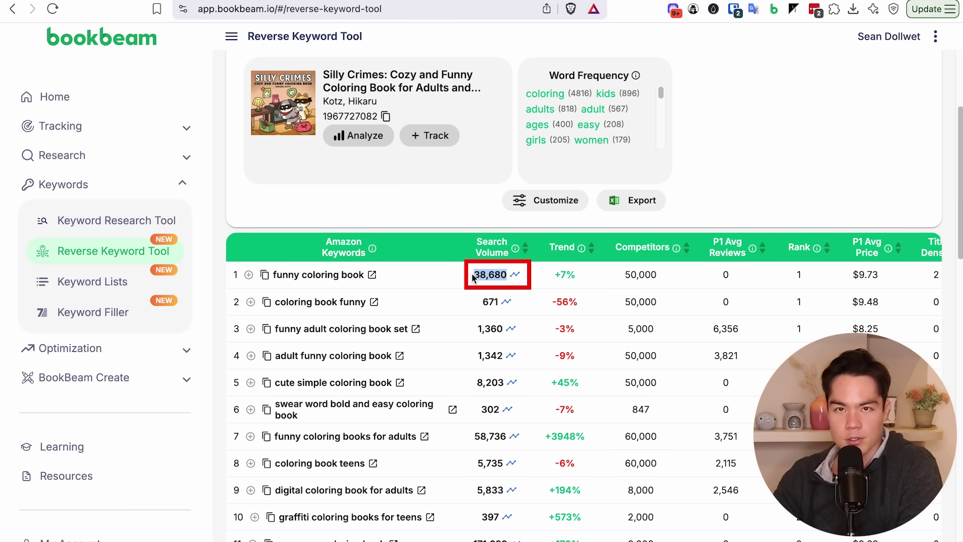
click(440, 280)
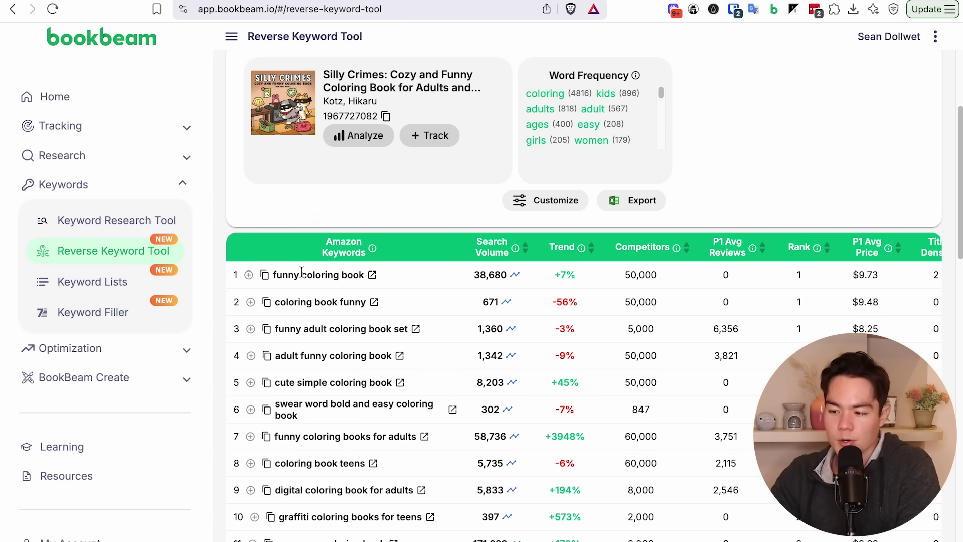
click(274, 274)
drag(275, 275, 366, 276)
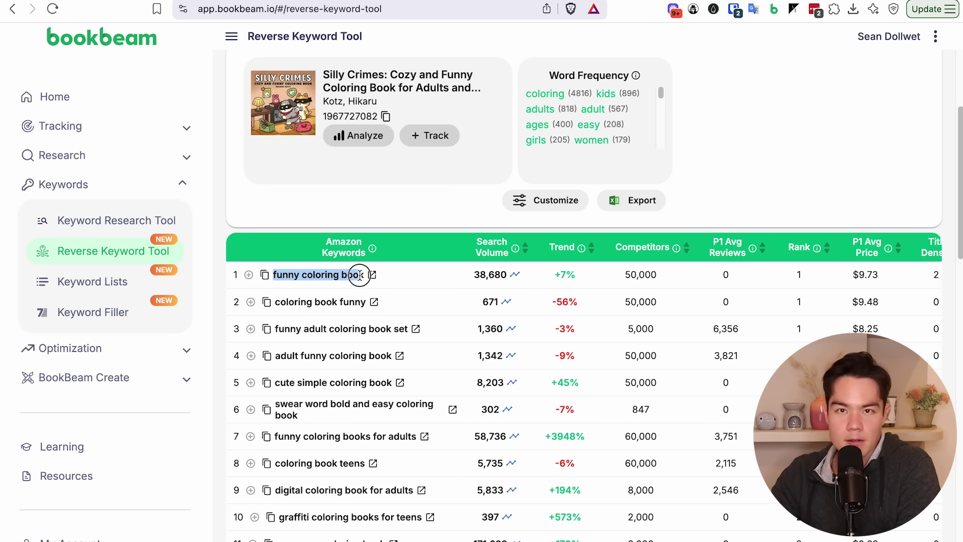
click(361, 276)
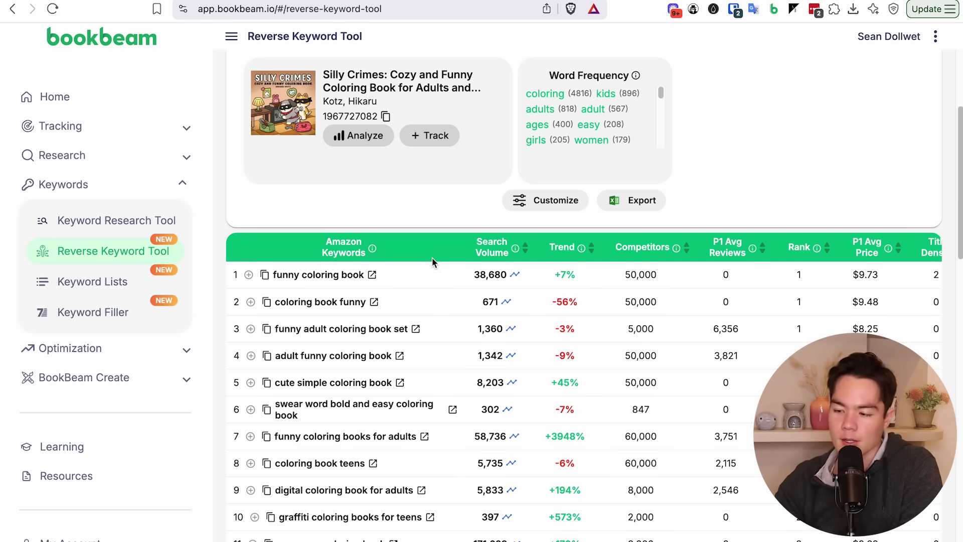
- Find the "coco wyo coloring book" keyword further down the results and check its search volume and rank
scroll(433, 243, down, 5)
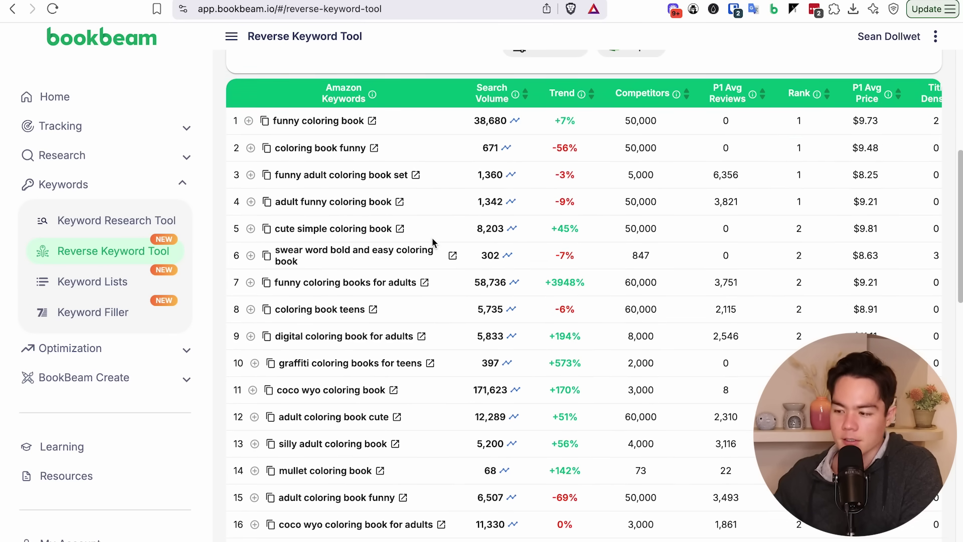
scroll(392, 273, down, 5)
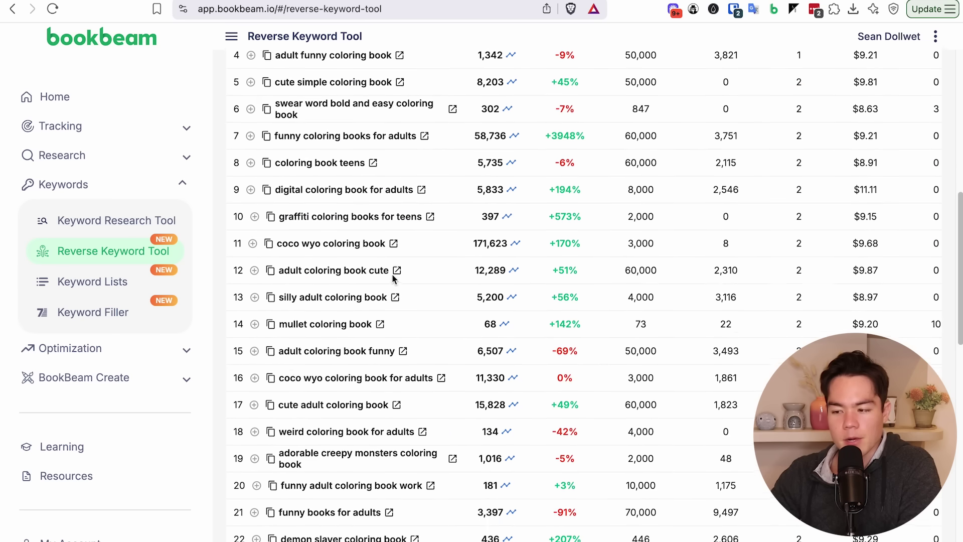
drag(278, 241, 382, 244)
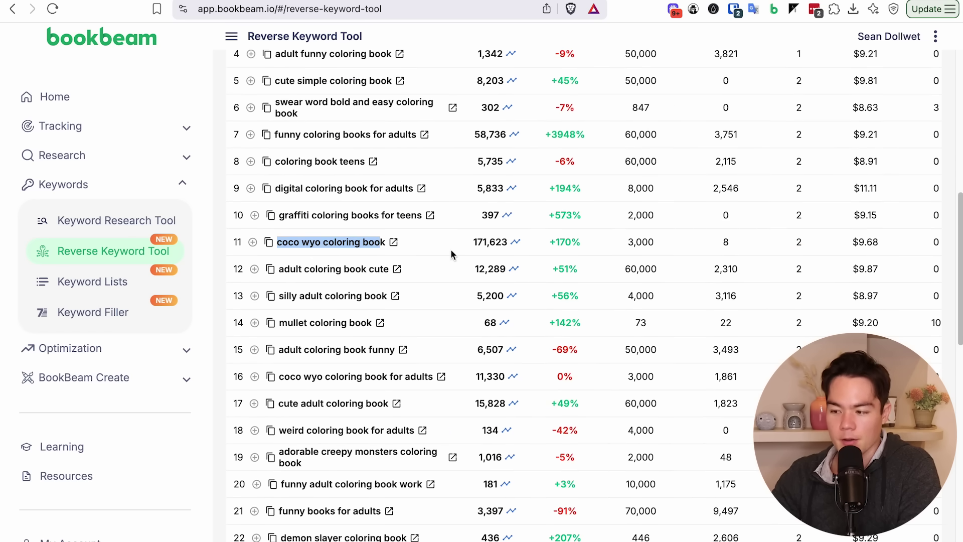
click(485, 246)
drag(485, 245, 518, 249)
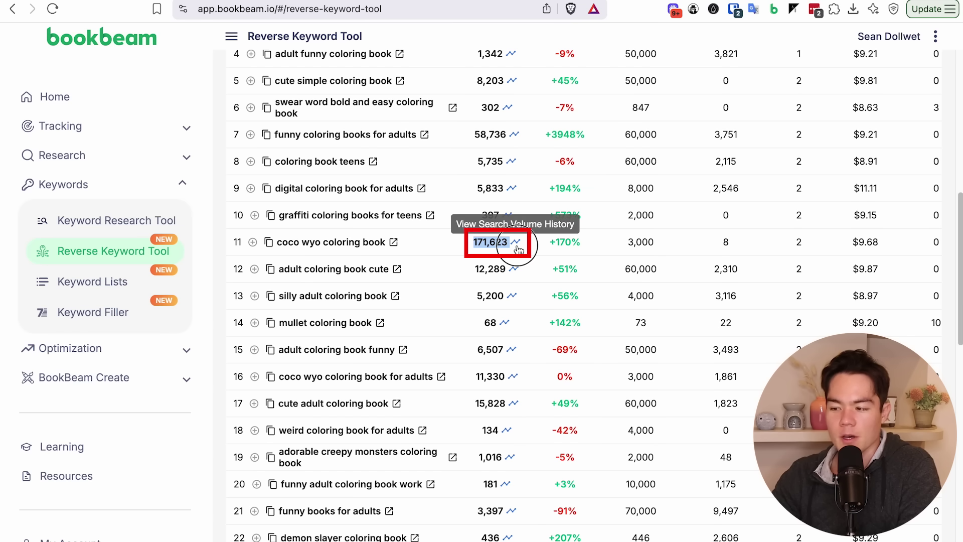
click(449, 244)
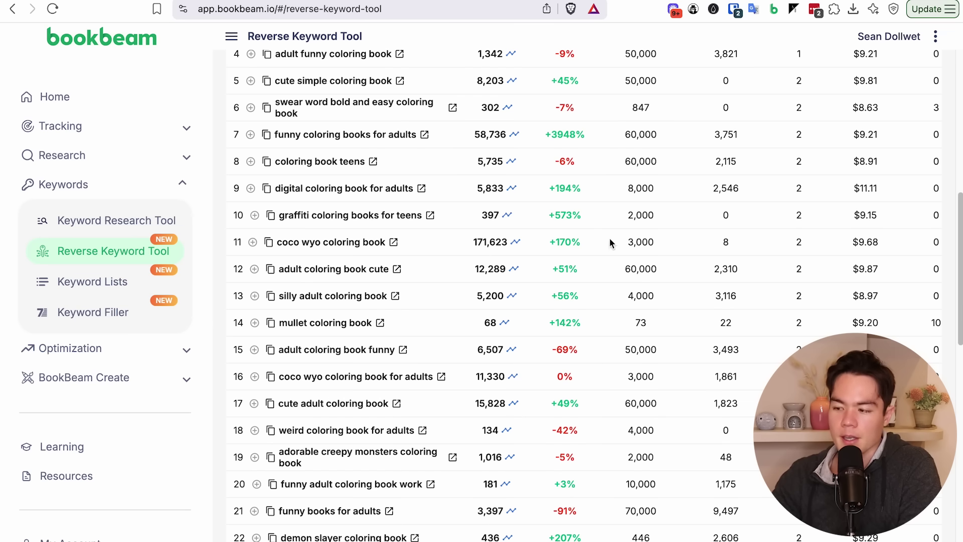
scroll(609, 237, right, 3)
double_click(696, 244)
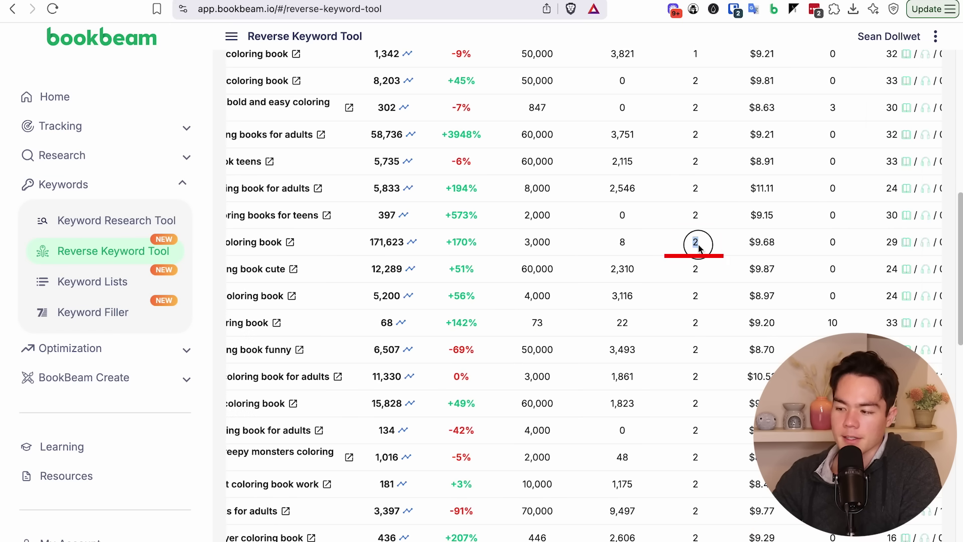
click(697, 250)
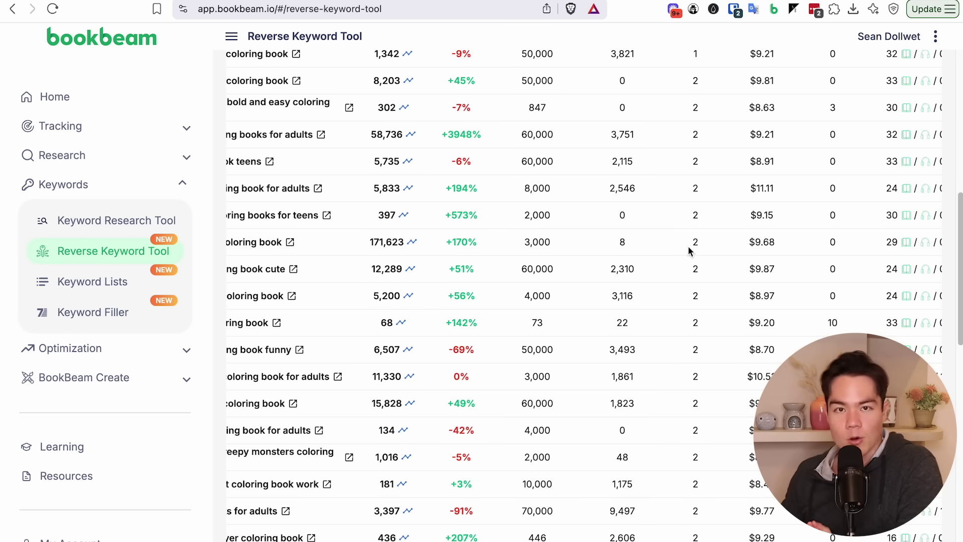
- Look back at the searched book's summary, including the Silly Crimes title, cover and word frequency list
scroll(401, 243, left, 3)
scroll(401, 243, up, 10)
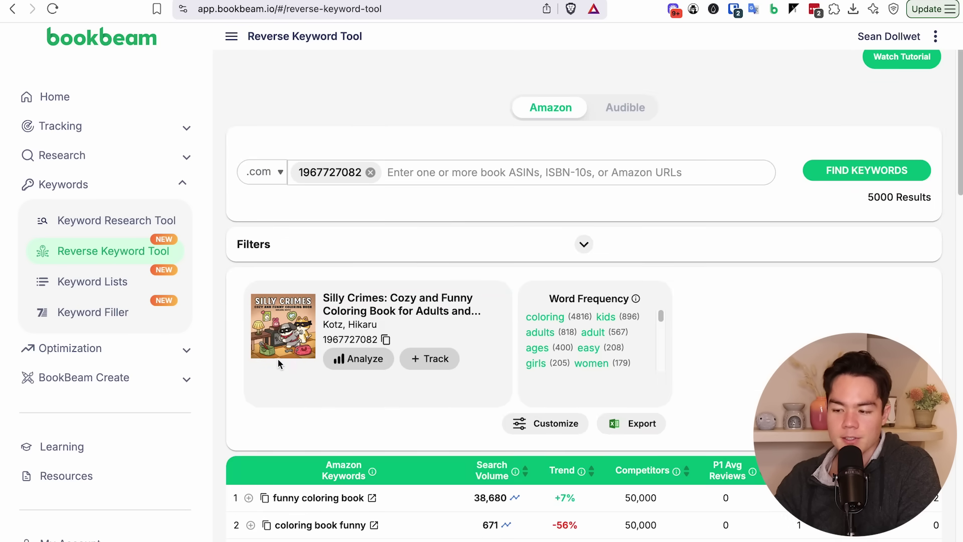
scroll(278, 359, up, 5)
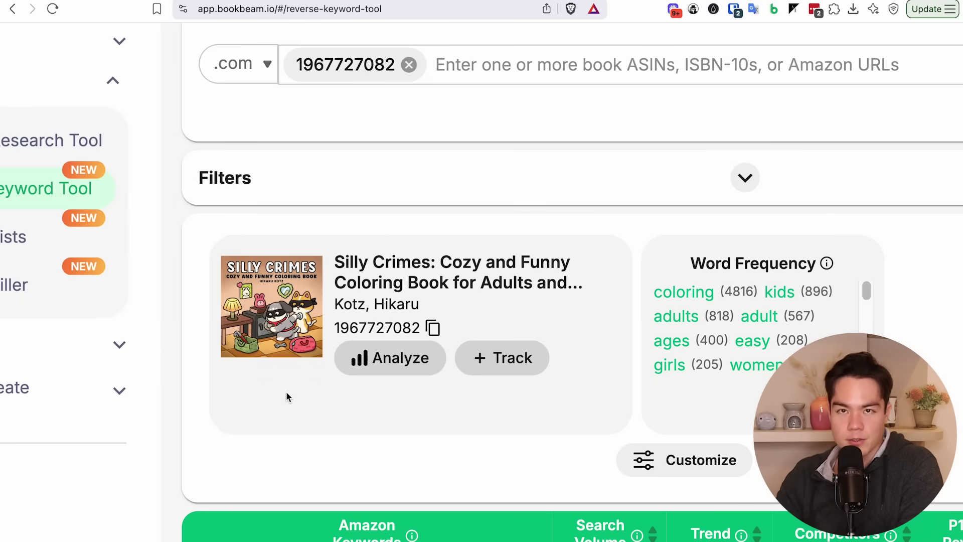
scroll(287, 396, down, 5)
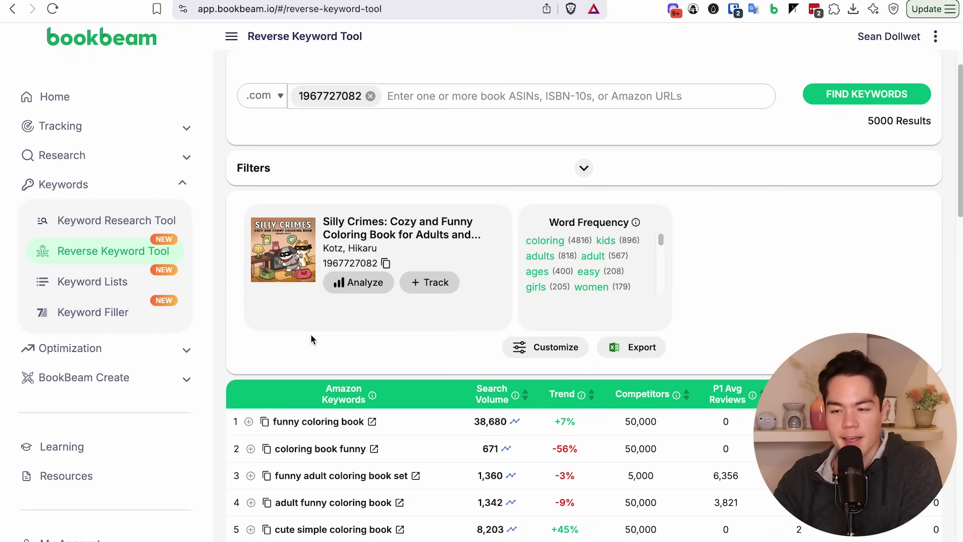
- Revisit the "coco wyo coloring book" keyword in the results and highlight it to consider the brand name it contains
scroll(311, 334, down, 8)
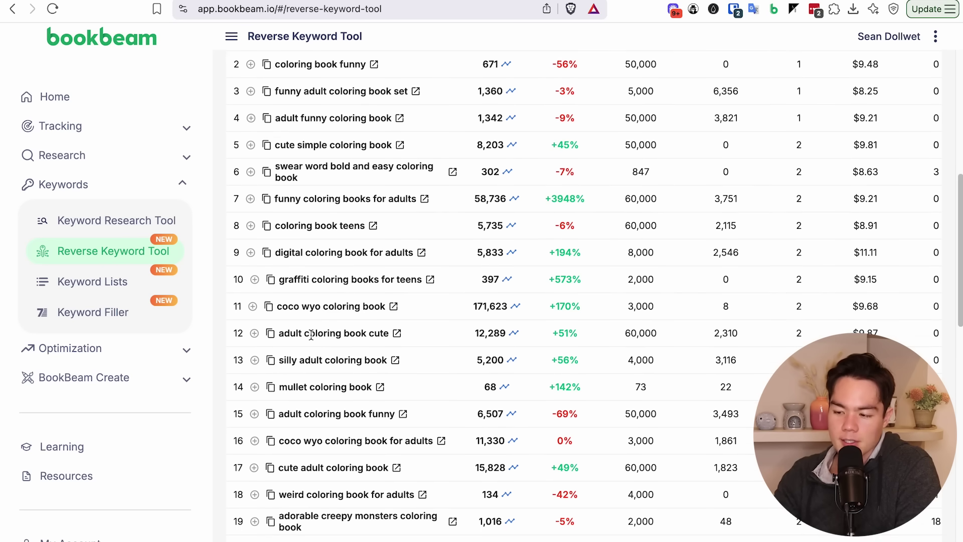
scroll(321, 306, up, 5)
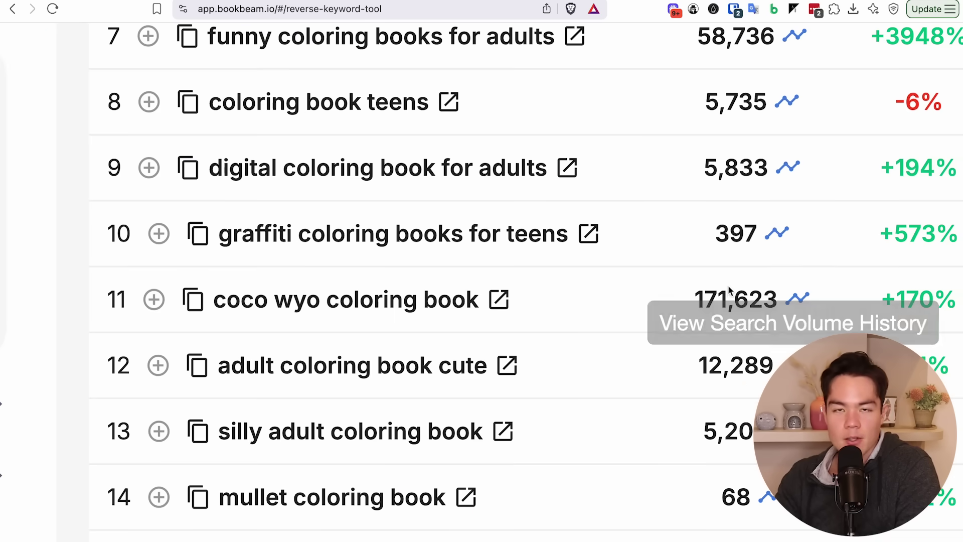
drag(478, 299, 205, 297)
scroll(211, 297, down, 5)
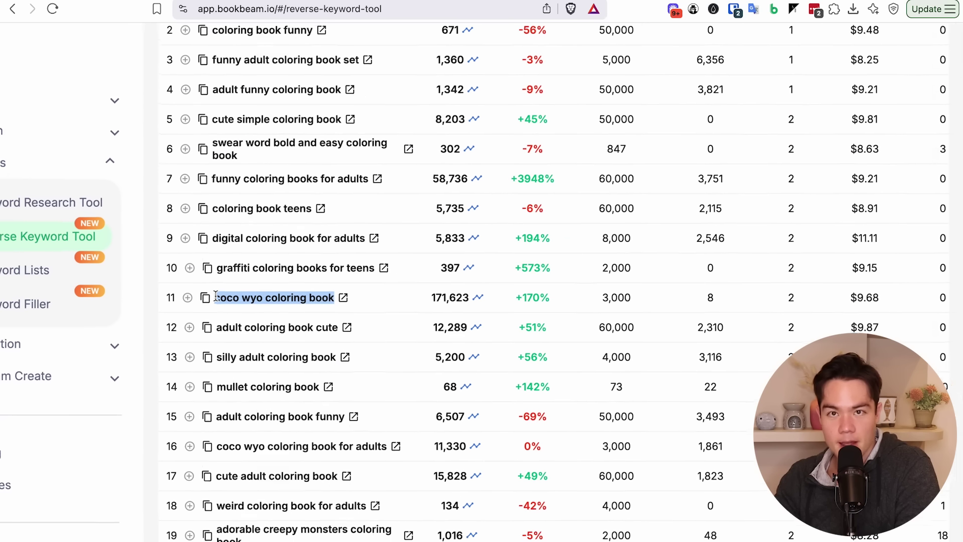
scroll(216, 296, down, 1)
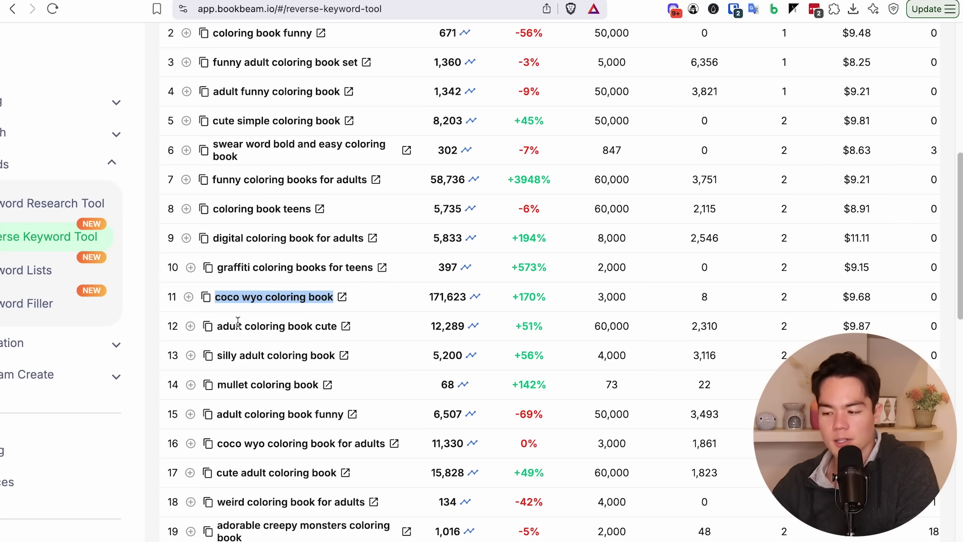
click(375, 300)
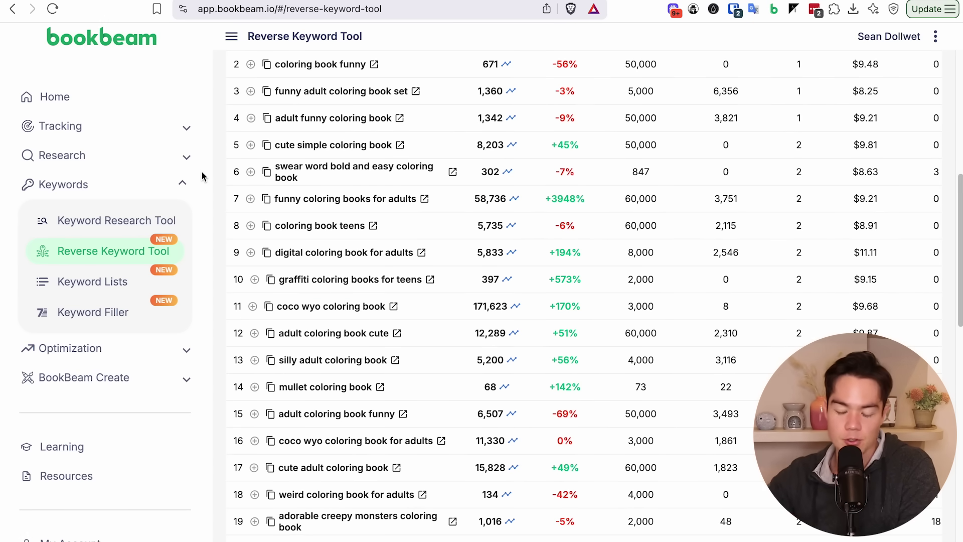